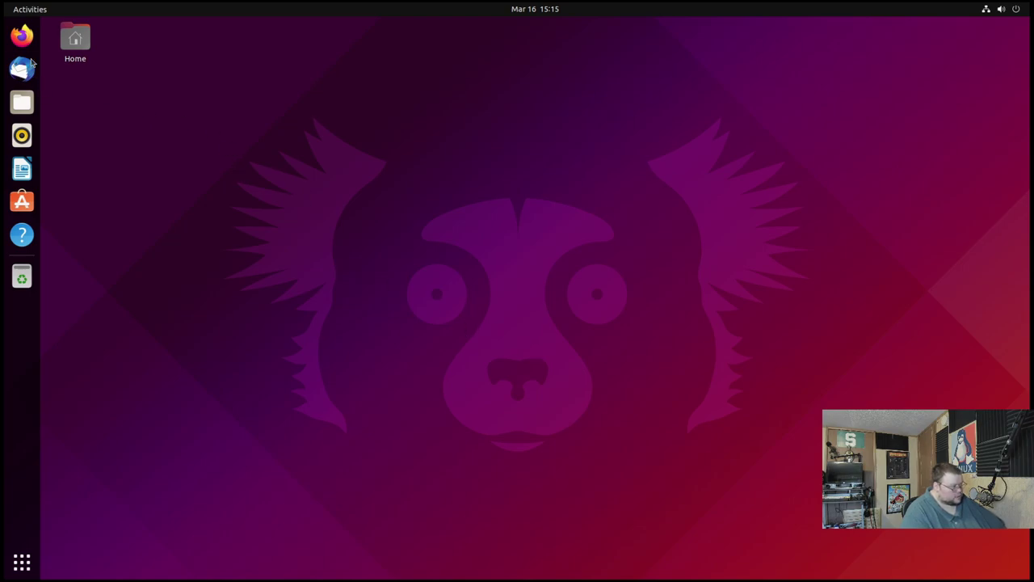
Step: Search Google for 'berry window manager' in a maximized Firefox and open berrywm.org's Installation page
{"action": "left_click", "coordinate": [27, 37]}
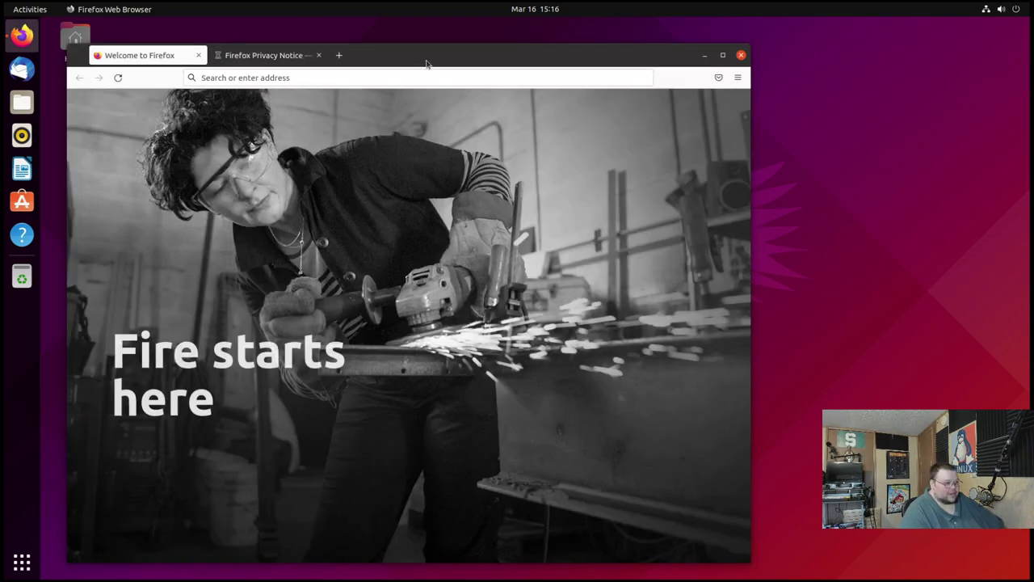
{"action": "double_click", "coordinate": [426, 63]}
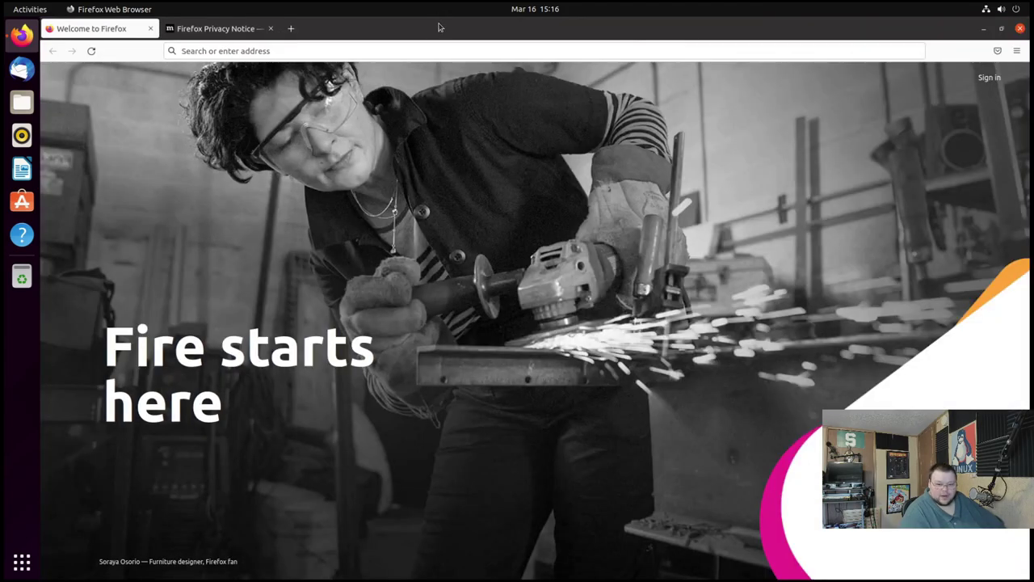
{"action": "left_click", "coordinate": [329, 46]}
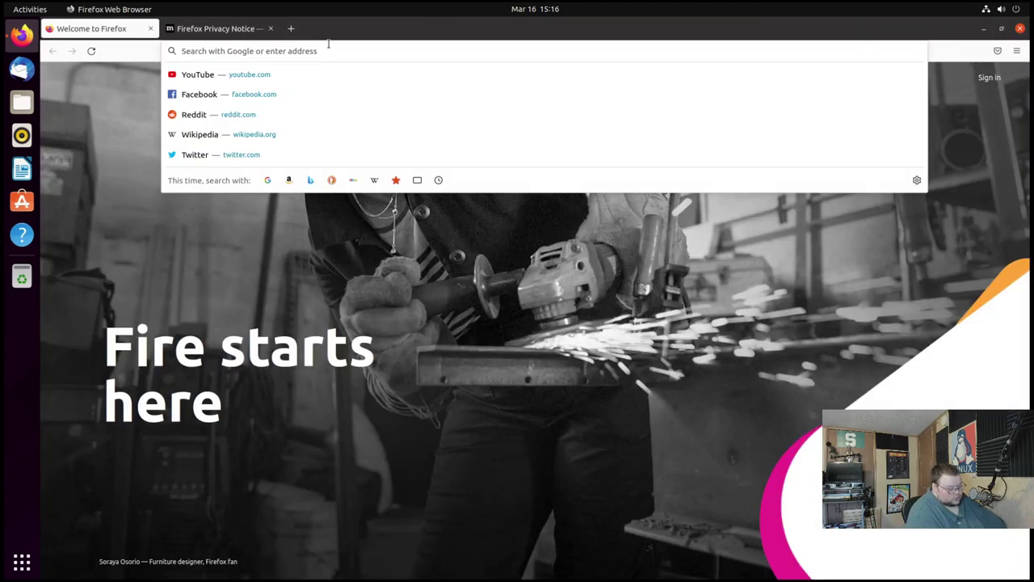
{"action": "type", "text": "berry window man"}
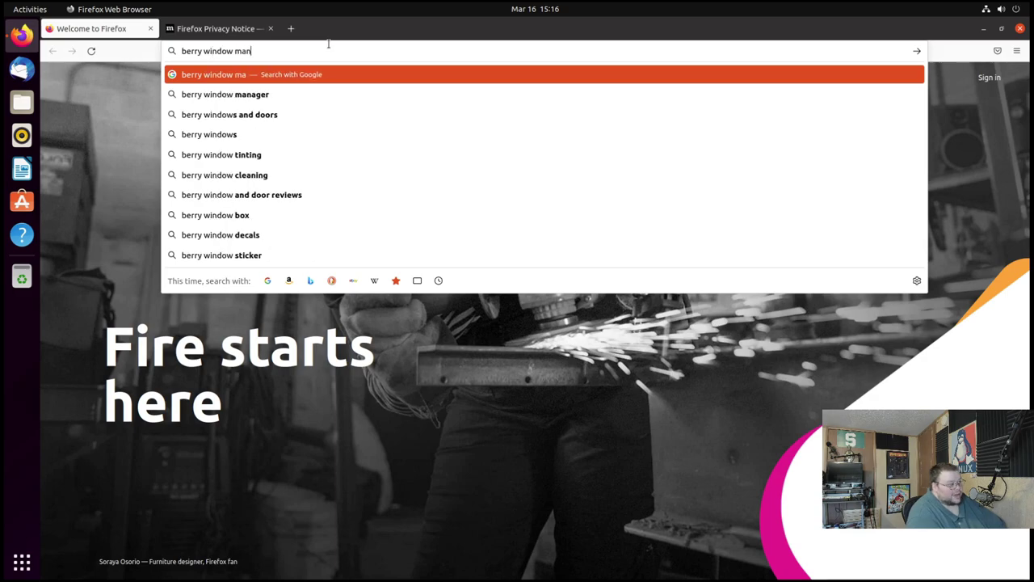
{"action": "type", "text": "ager"}
{"action": "key", "text": "Return"}
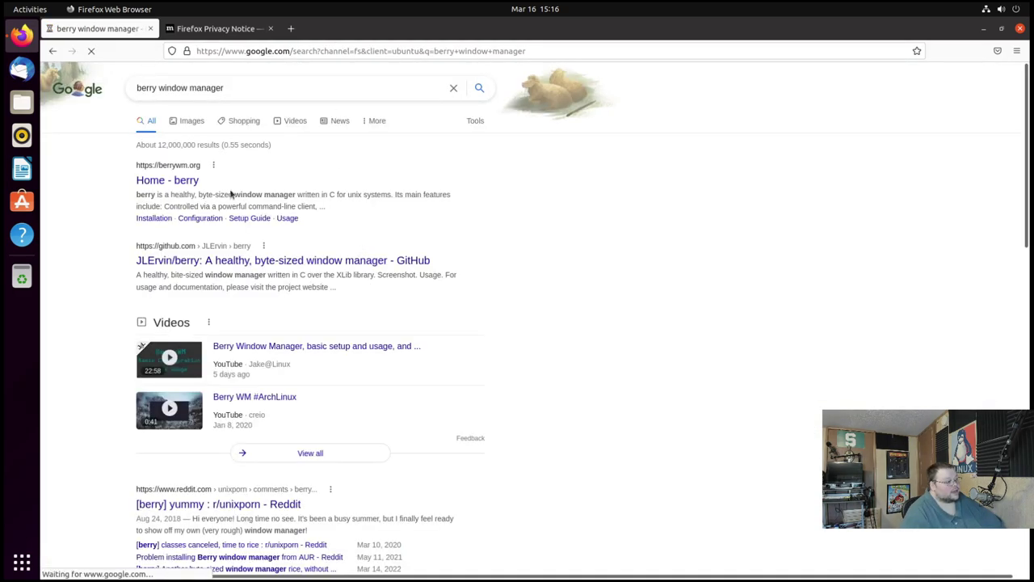
{"action": "left_click", "coordinate": [186, 180]}
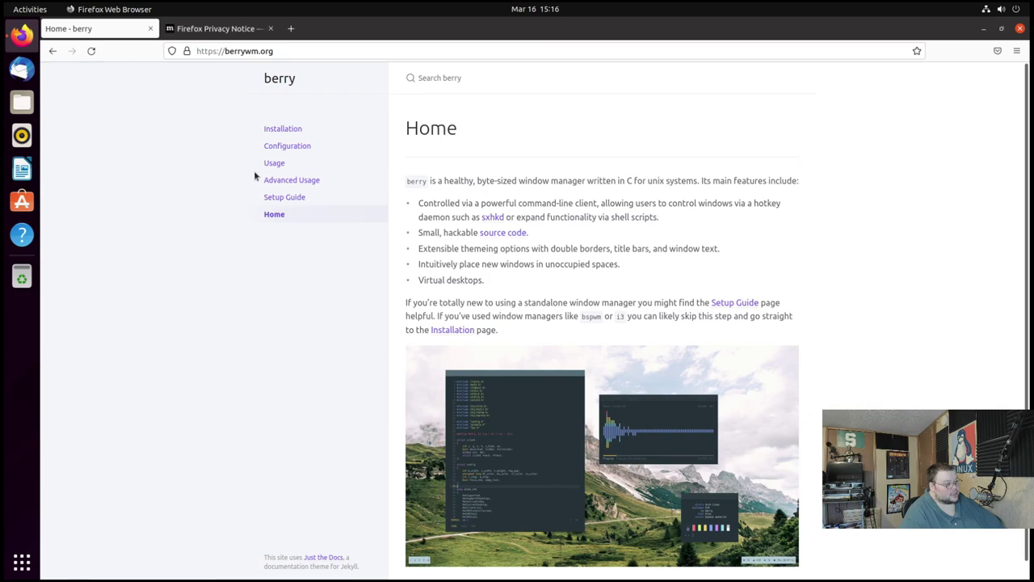
{"action": "left_click", "coordinate": [283, 131]}
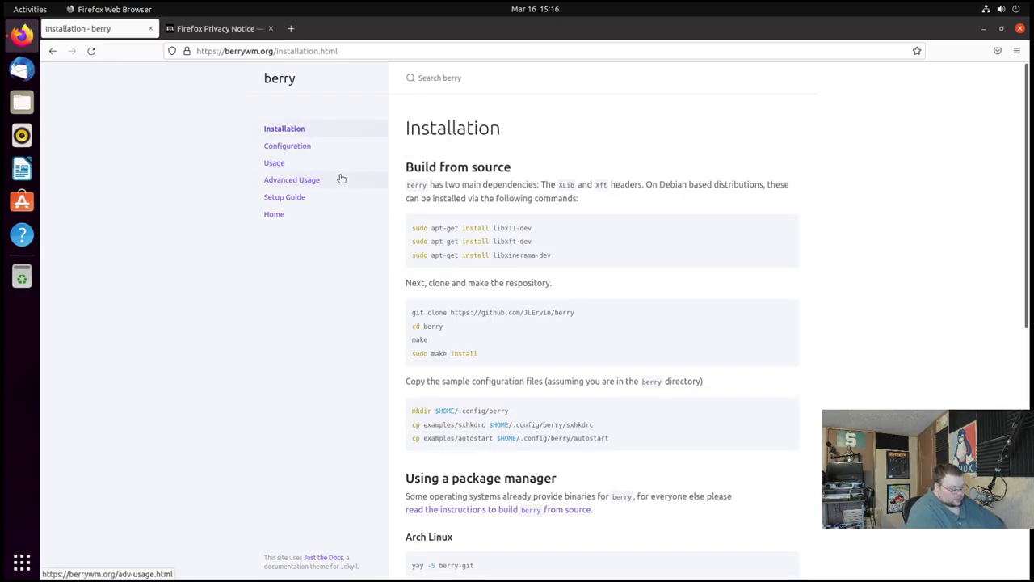
Step: In a new, zoomed-in terminal, install sxhkd, kitty, vim and git with sudo apt install
{"action": "key", "text": "ctrl+alt+t"}
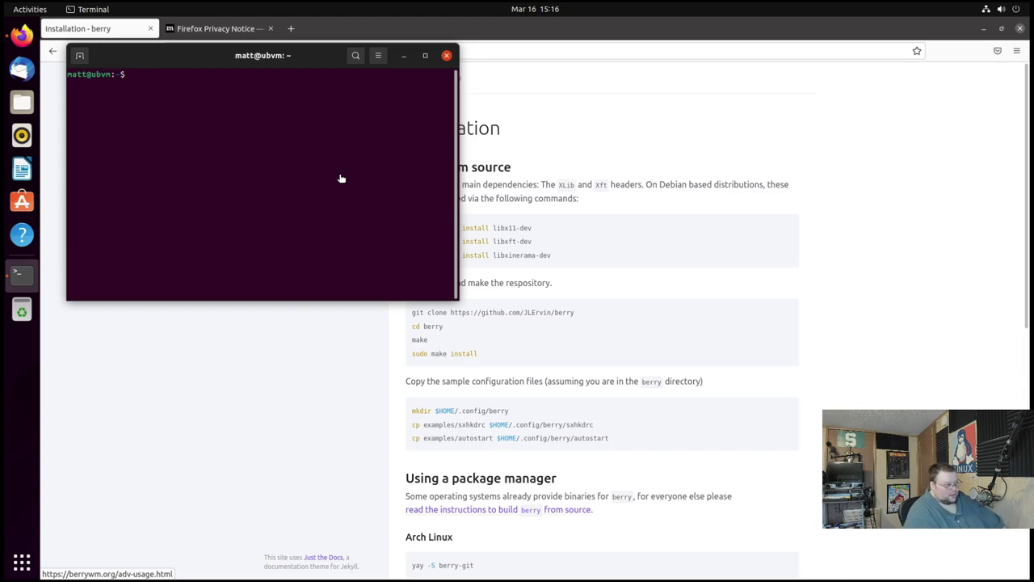
{"action": "key", "text": "ctrl+plus"}
{"action": "type", "text": "sudo apt install sx"}
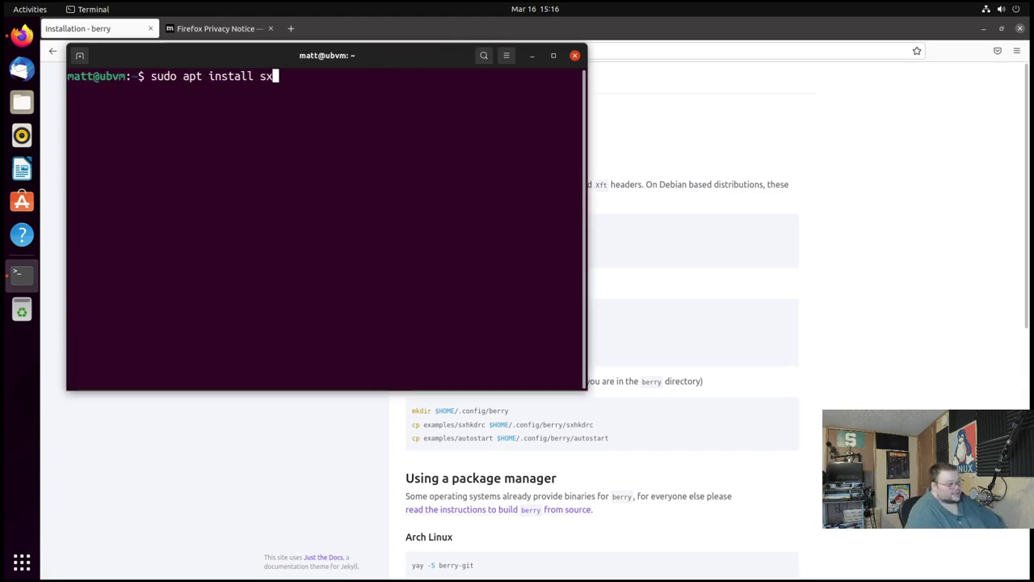
{"action": "type", "text": "hkd "}
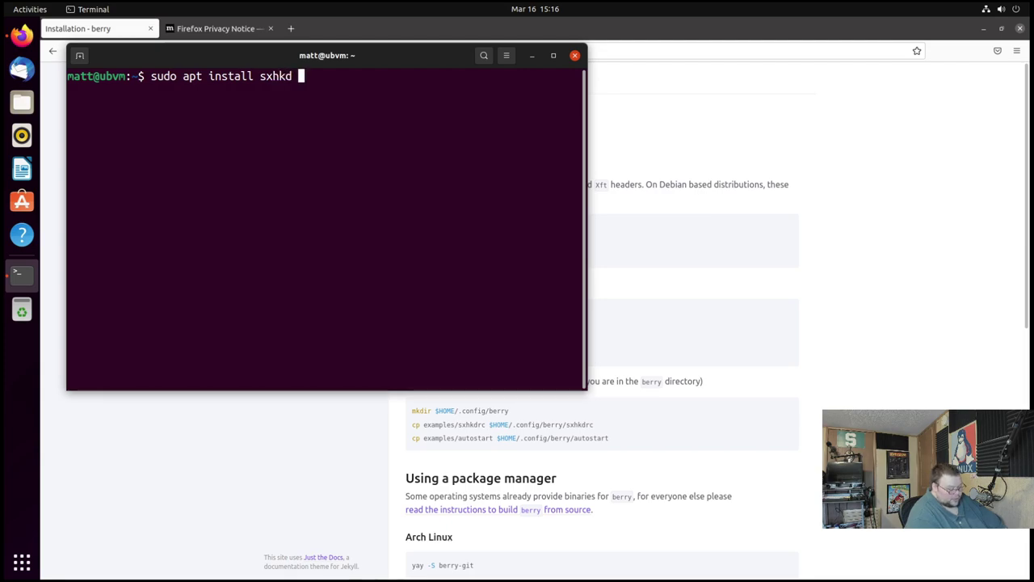
{"action": "type", "text": "kitty "}
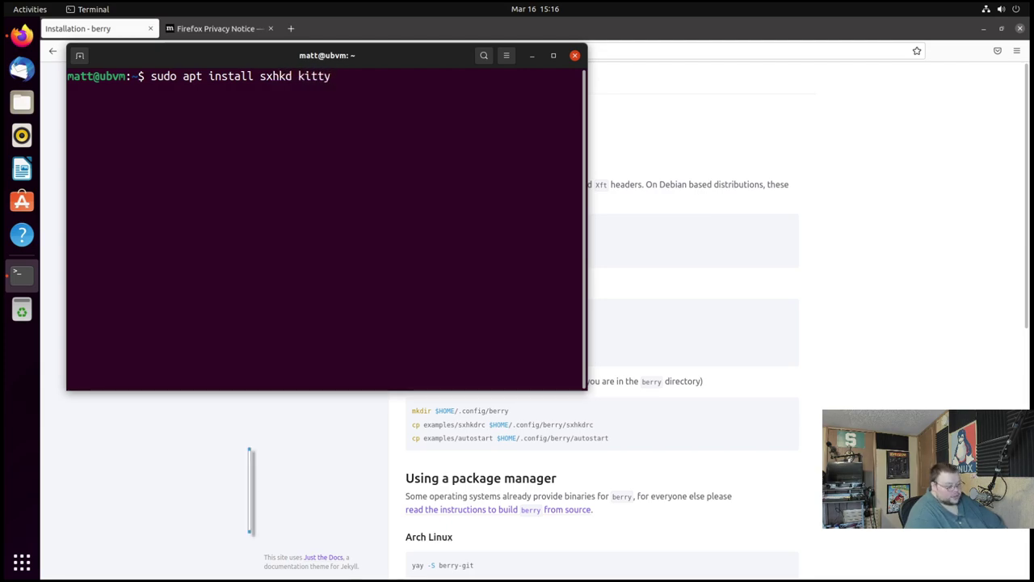
{"action": "type", "text": "vim"}
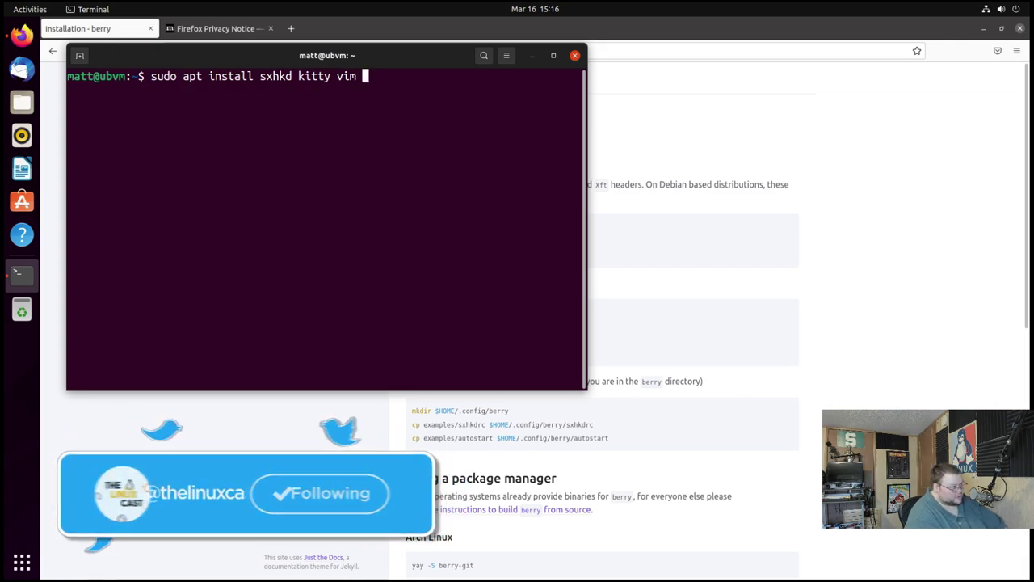
{"action": "type", "text": " git"}
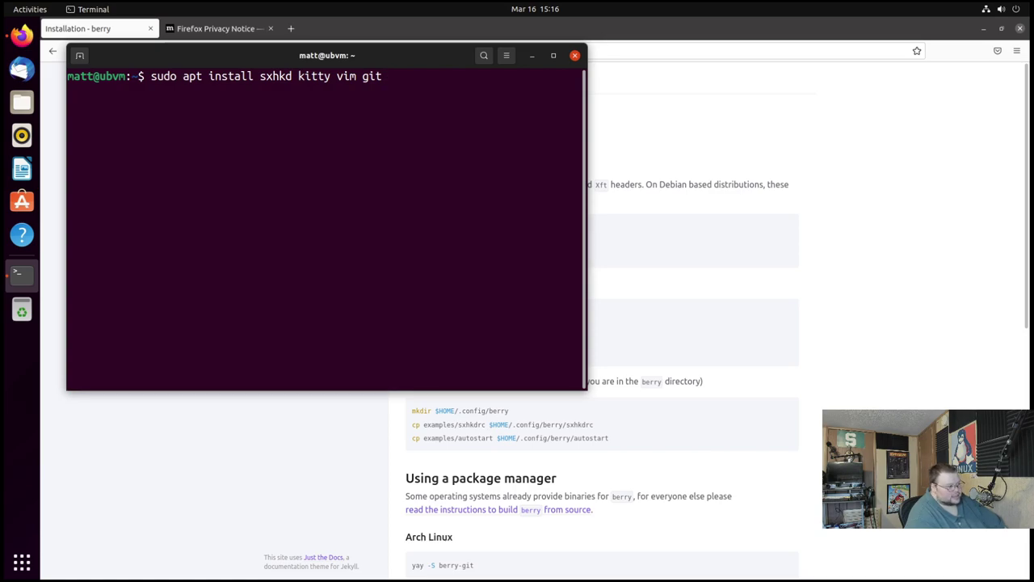
{"action": "key", "text": "Return"}
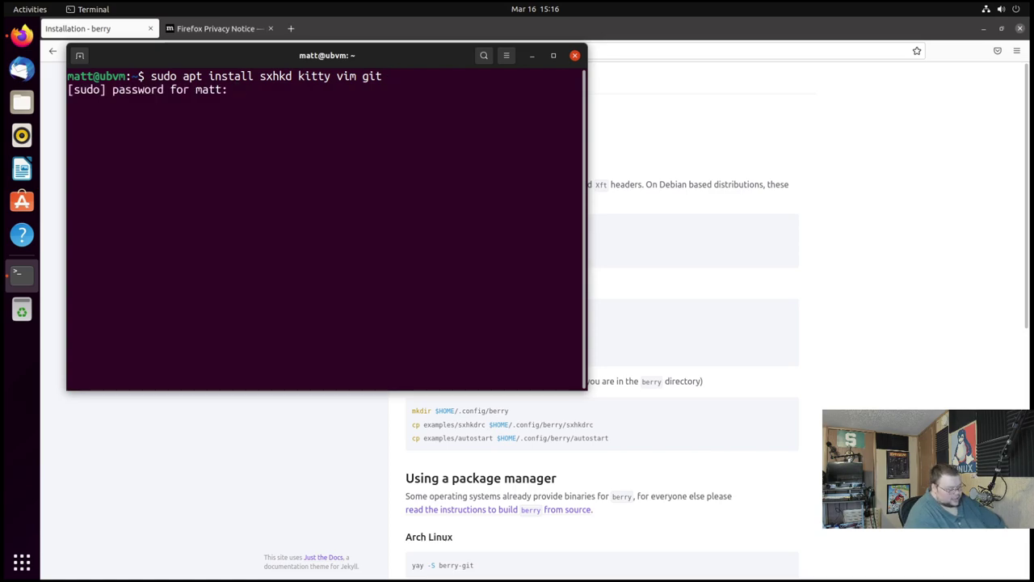
{"action": "key", "text": "Return"}
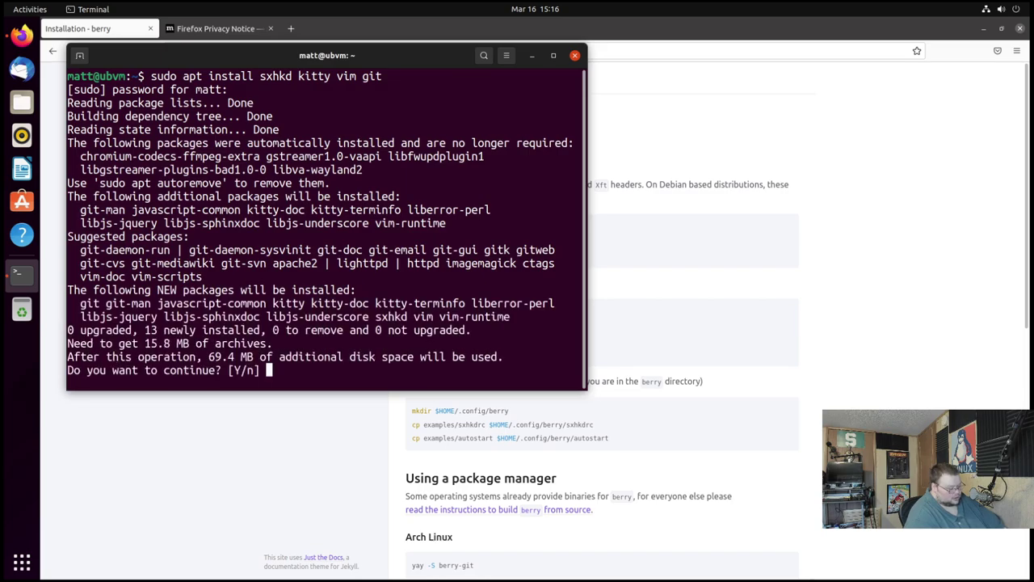
{"action": "type", "text": "y"}
{"action": "key", "text": "Return"}
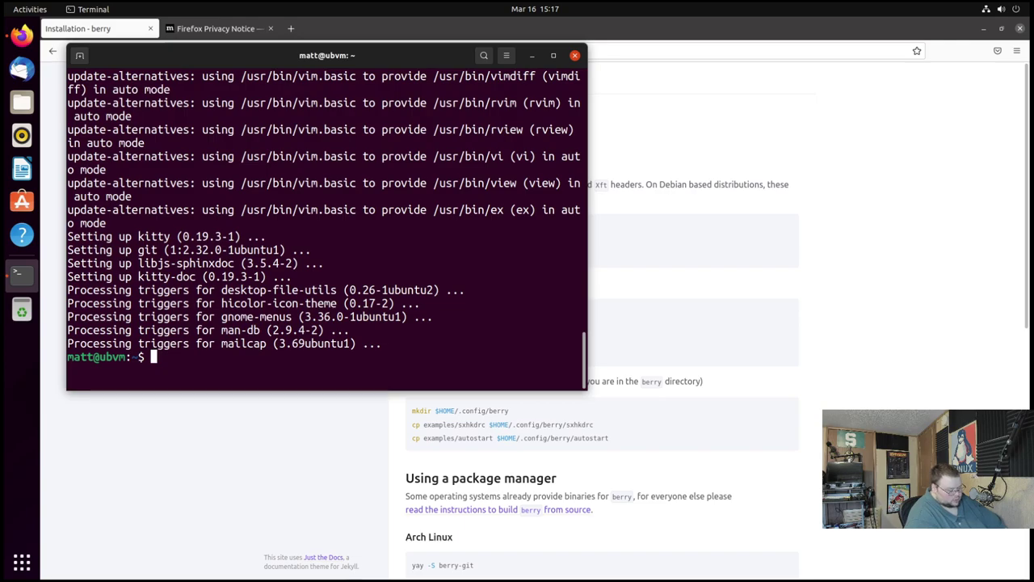
Step: Create an empty executable .xprofile with touch and chmod +x
{"action": "type", "text": "touch .xprofile"}
{"action": "key", "text": "Return"}
{"action": "type", "text": "ch"}
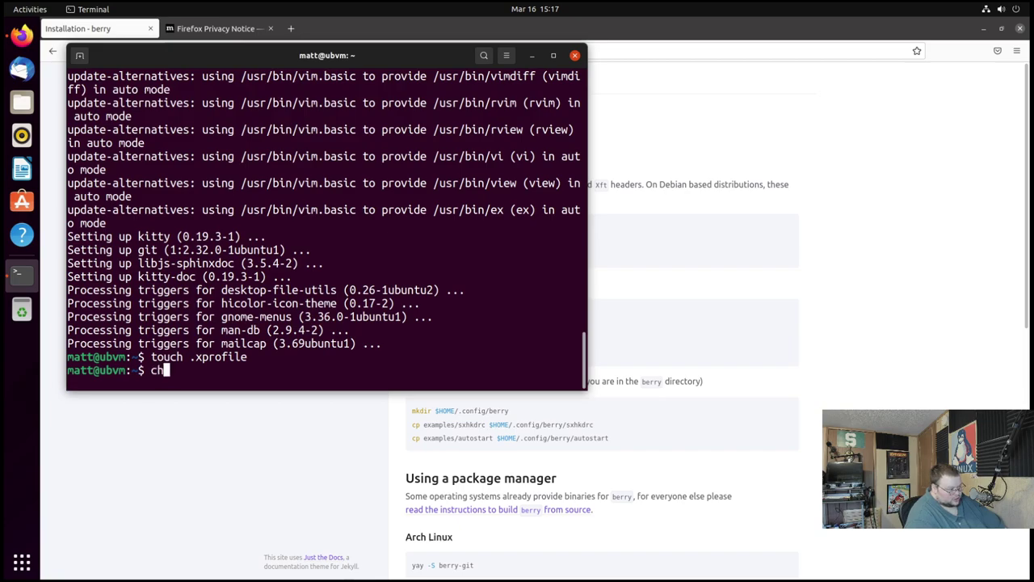
{"action": "type", "text": "mod +x"}
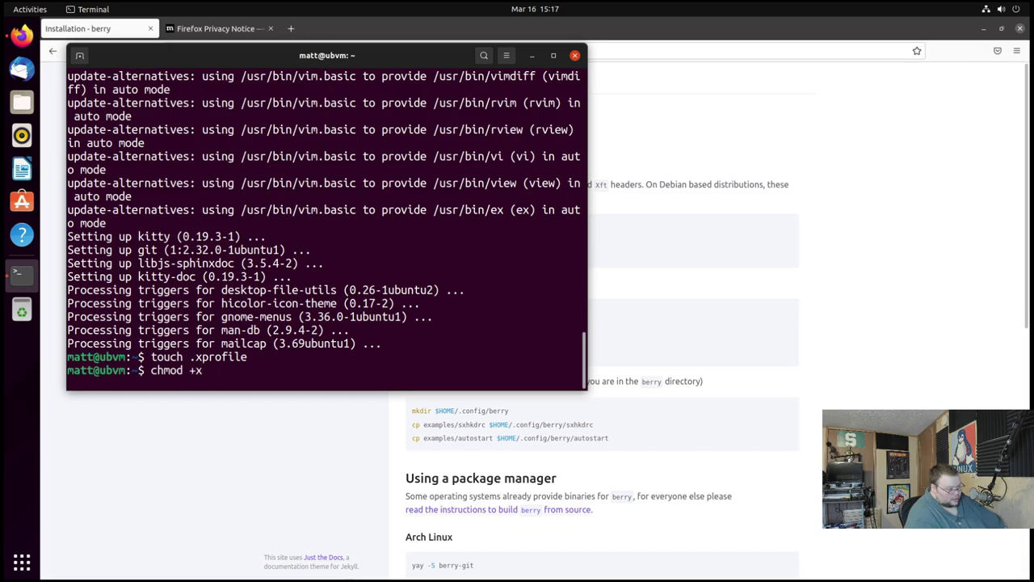
{"action": "type", "text": " .xprofile"}
{"action": "key", "text": "Return"}
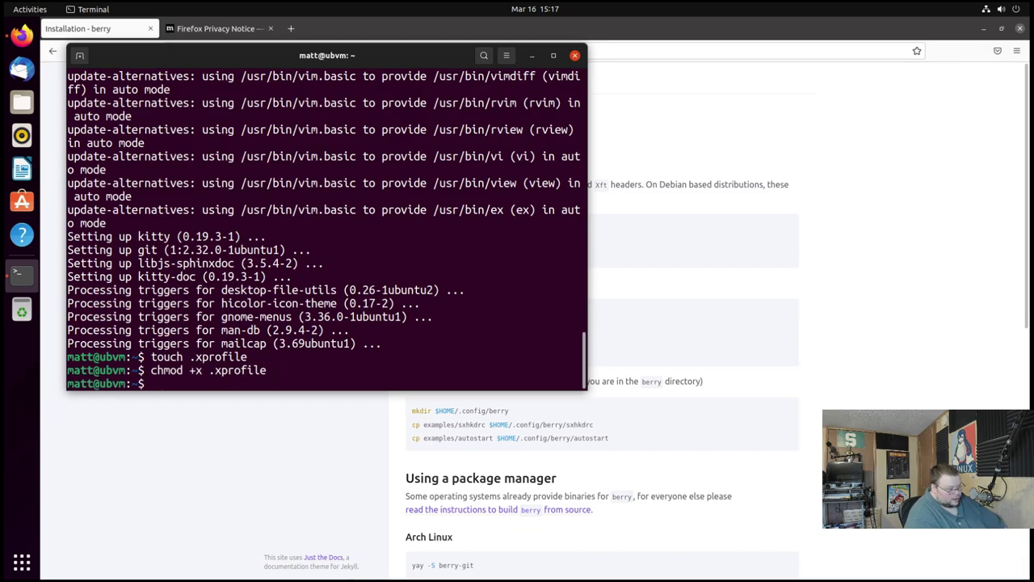
Step: Open .xprofile in vim and write the '#!/bin/bash' and '# ~/.xprofile' header lines
{"action": "type", "text": "vi"}
{"action": "type", "text": "m x"}
{"action": "type", "text": "xprofile"}
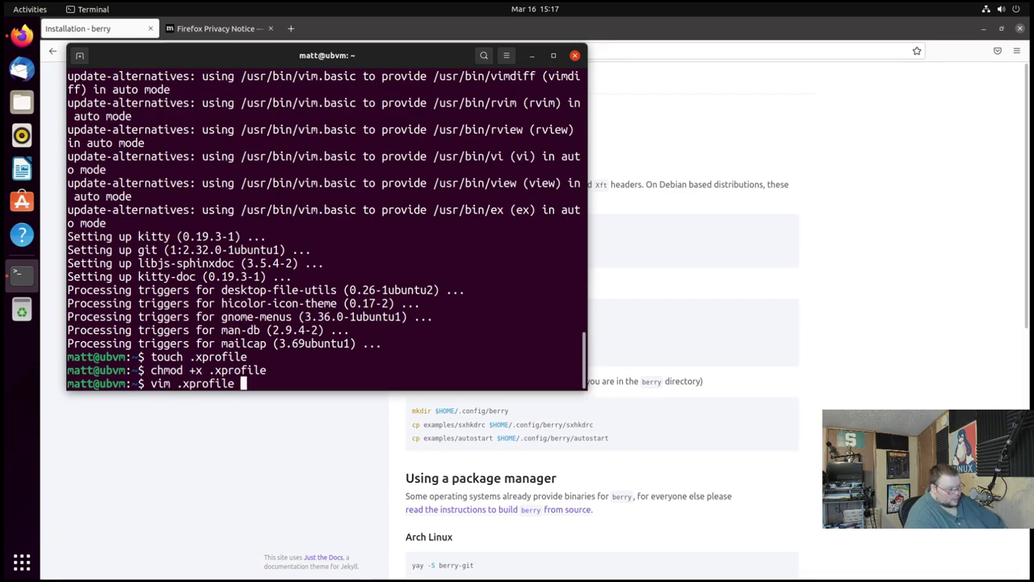
{"action": "key", "text": "Return"}
{"action": "type", "text": "i"}
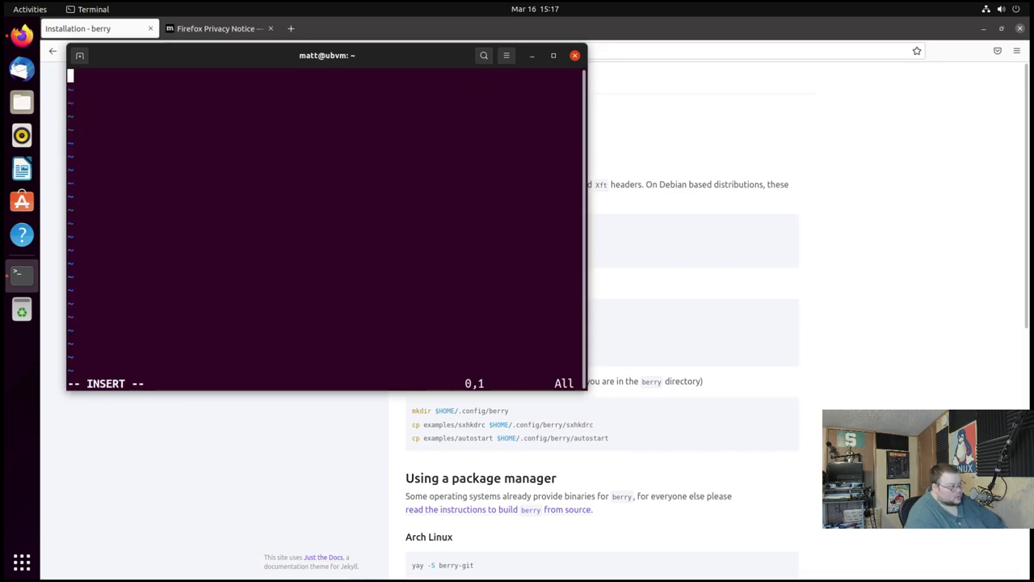
{"action": "type", "text": "#"}
{"action": "key", "text": "BackSpace"}
{"action": "type", "text": "#!/bin/bash"}
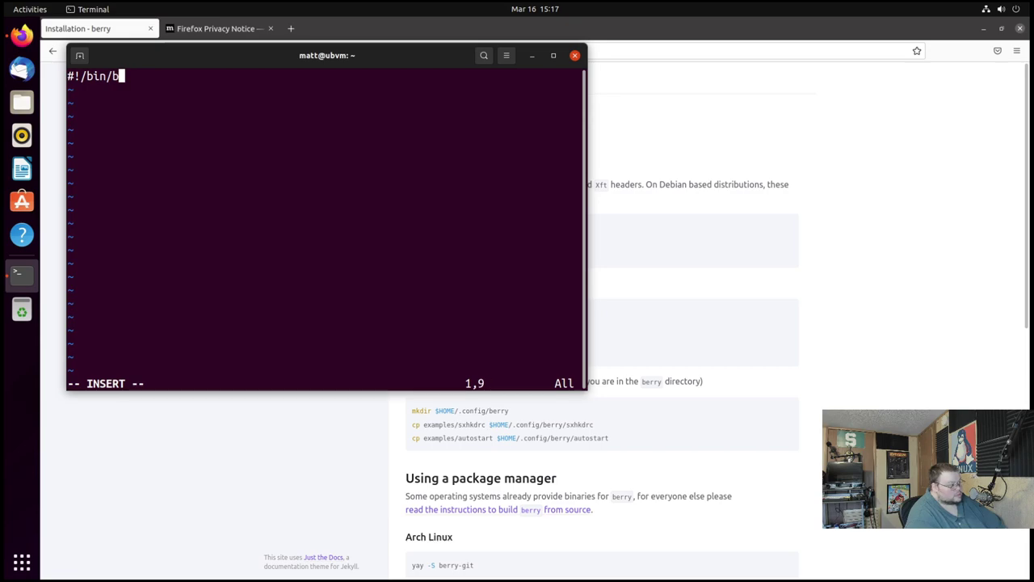
{"action": "key", "text": "Return"}
{"action": "key", "text": "Return"}
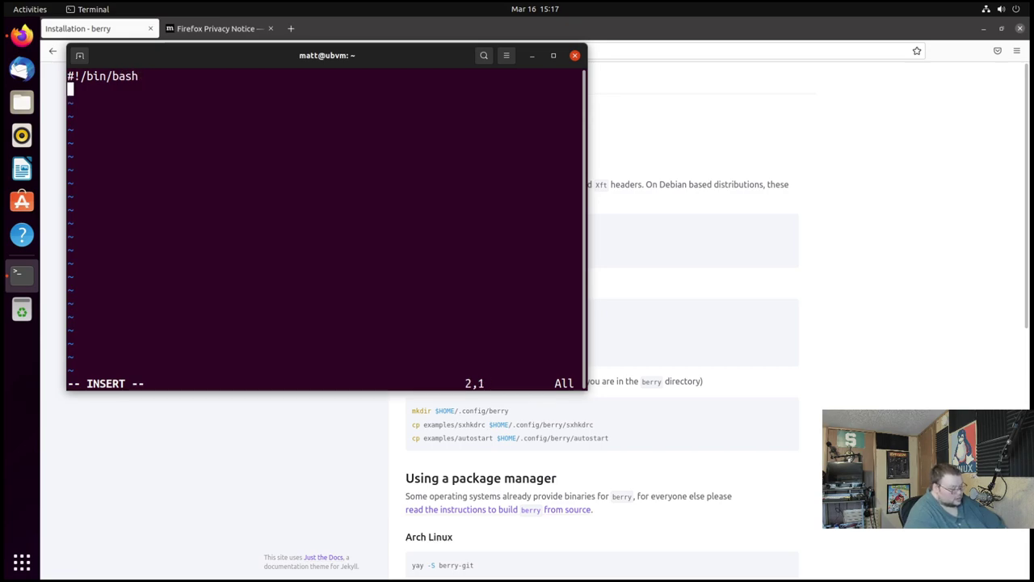
{"action": "type", "text": "#"}
{"action": "key", "text": "Return"}
{"action": "type", "text": "#"}
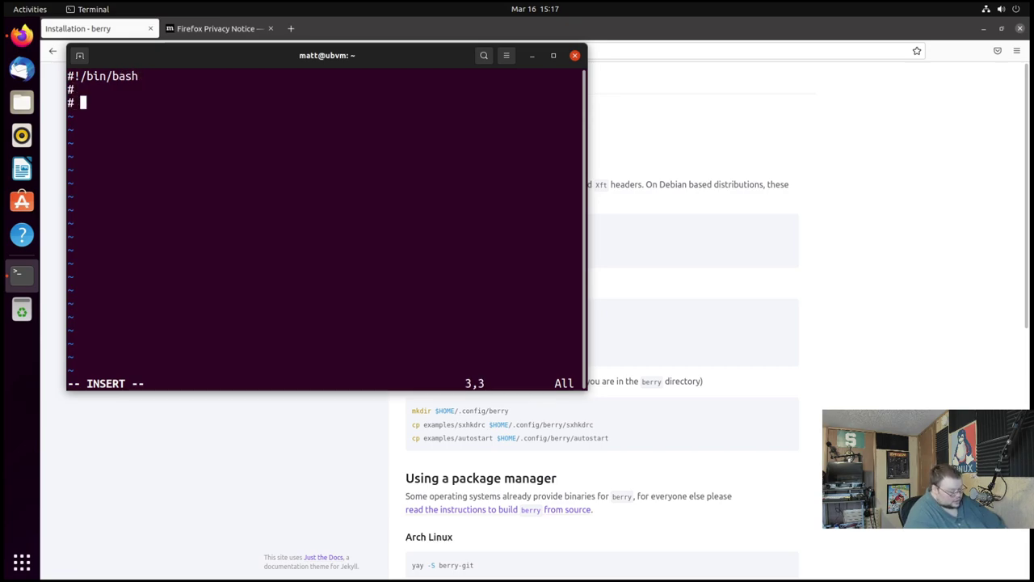
{"action": "type", "text": " ~/.xp"}
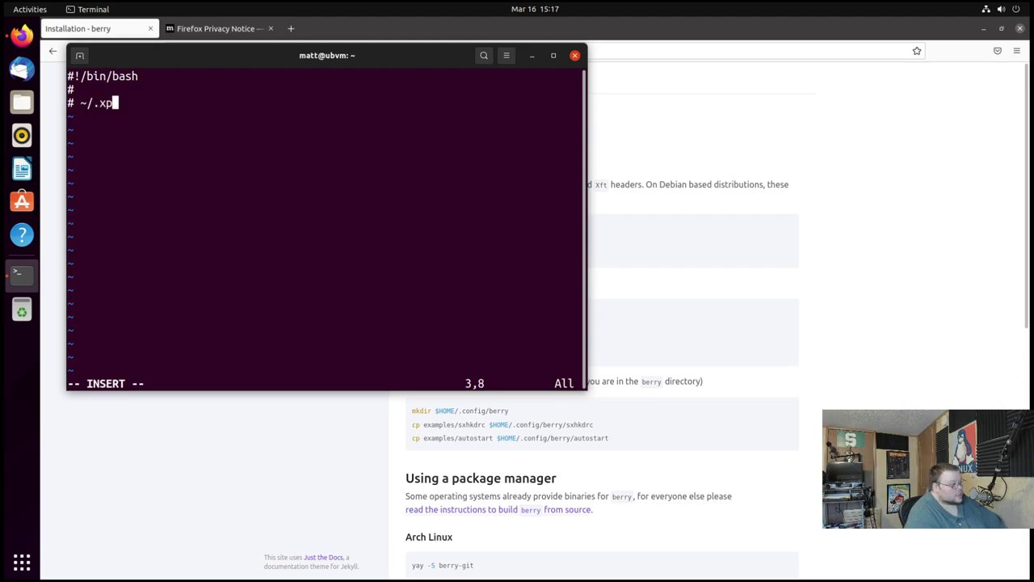
{"action": "type", "text": "rofile"}
{"action": "key", "text": "Return"}
{"action": "key", "text": "Return"}
Step: Add 'sxhkd -c ~/$HOME/.config/berry/sxhkdrc &', save with :wq, and clear the terminal
{"action": "type", "text": "sh"}
{"action": "key", "text": "BackSpace"}
{"action": "type", "text": "xhkd"}
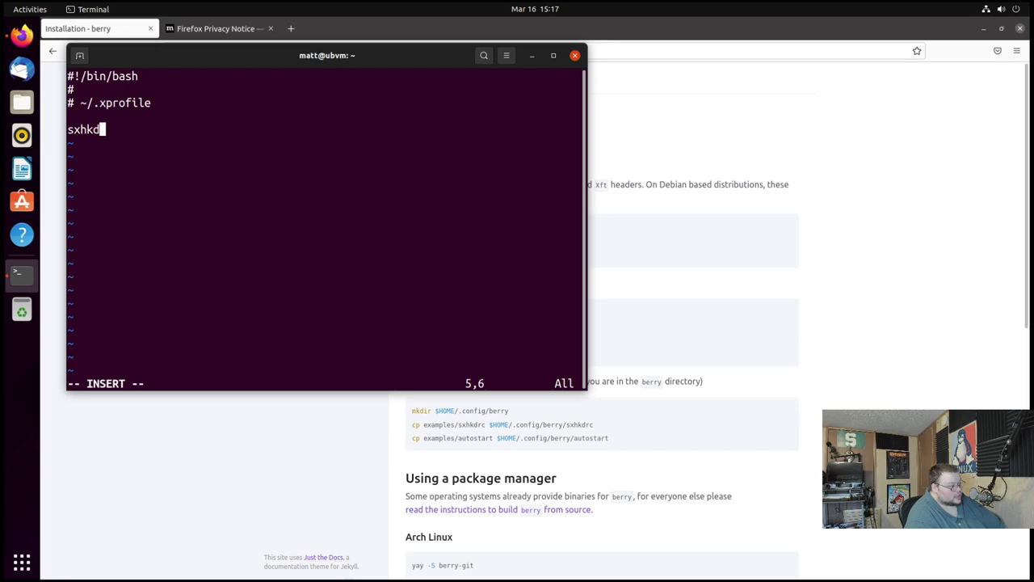
{"action": "type", "text": " -c "}
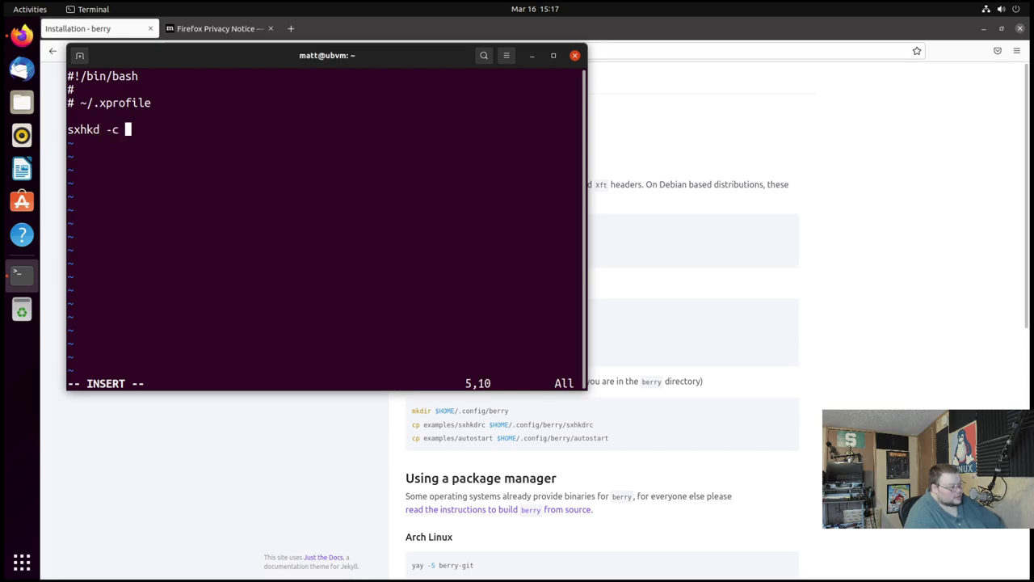
{"action": "type", "text": "~/"}
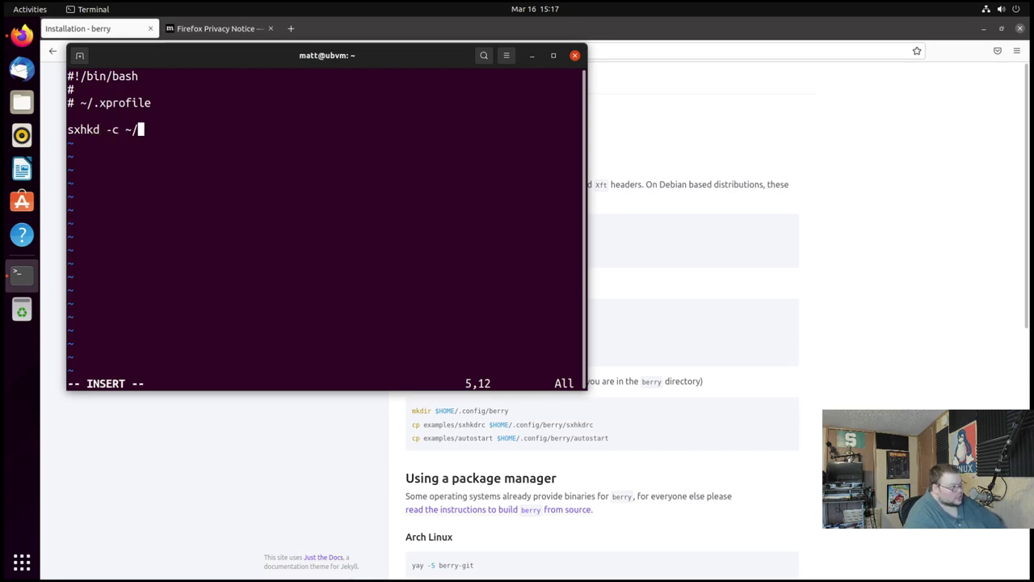
{"action": "type", "text": "$HOME/"}
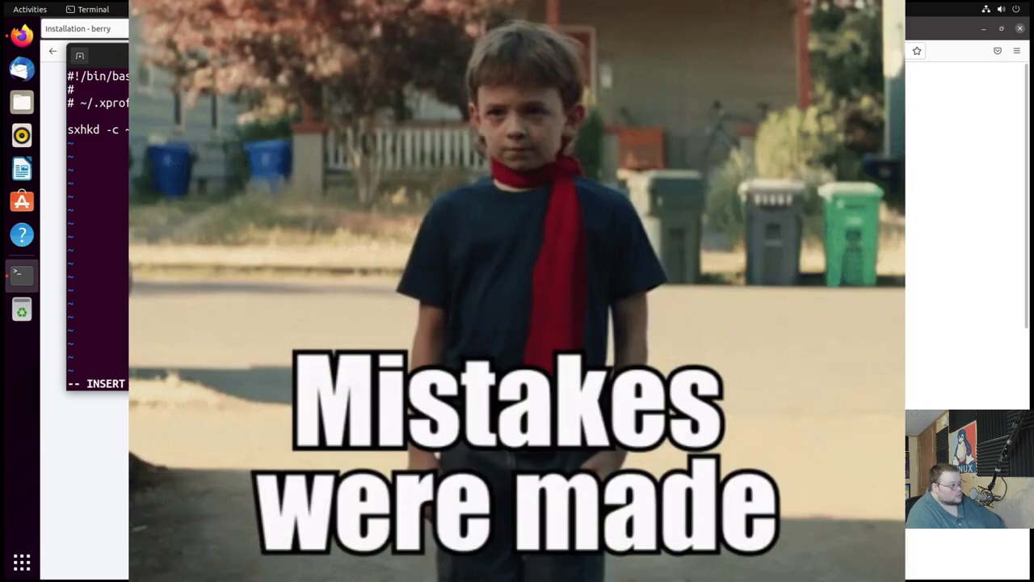
{"action": "type", "text": ".co"}
{"action": "type", "text": "nfig/berry"}
{"action": "type", "text": "/"}
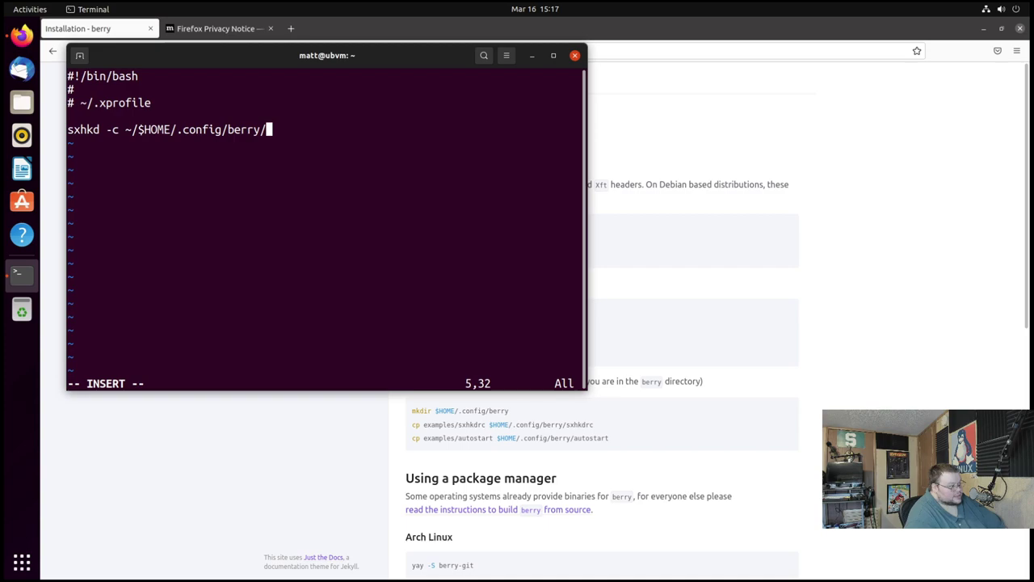
{"action": "type", "text": "sh"}
{"action": "type", "text": "hkdrc"}
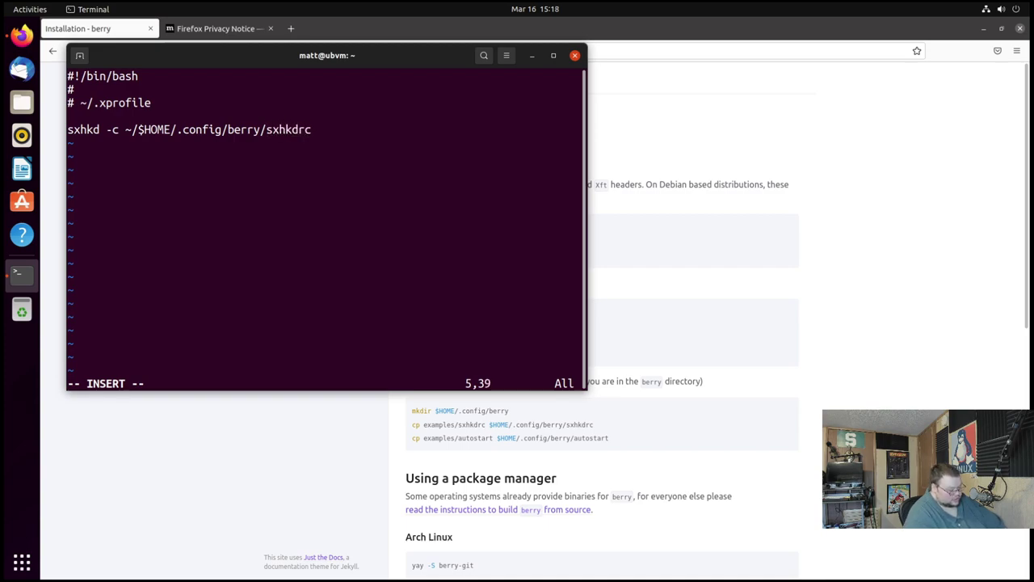
{"action": "type", "text": " &"}
{"action": "key", "text": "Escape"}
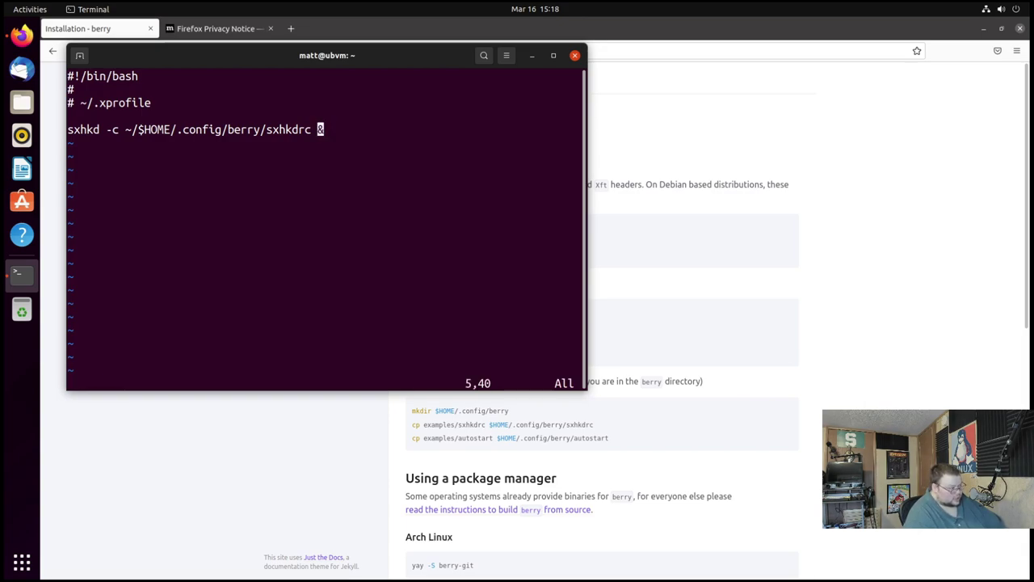
{"action": "type", "text": ":wq"}
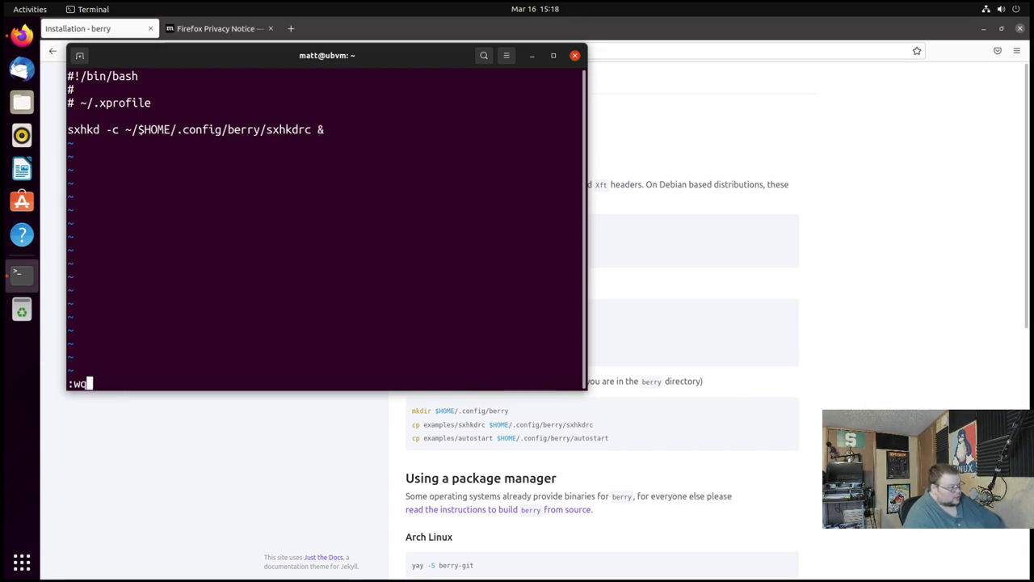
{"action": "key", "text": "Return"}
{"action": "key", "text": "ctrl+l"}
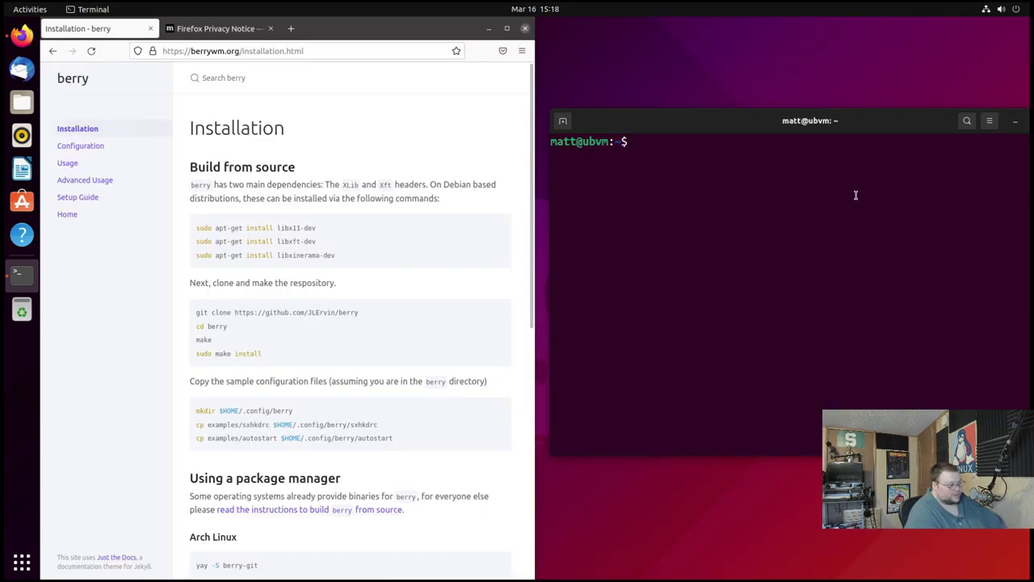
Step: Install libx11-dev, libxft-dev and libxinerama-dev with sudo apt install, confirming with y
{"action": "type", "text": "sudo ap"}
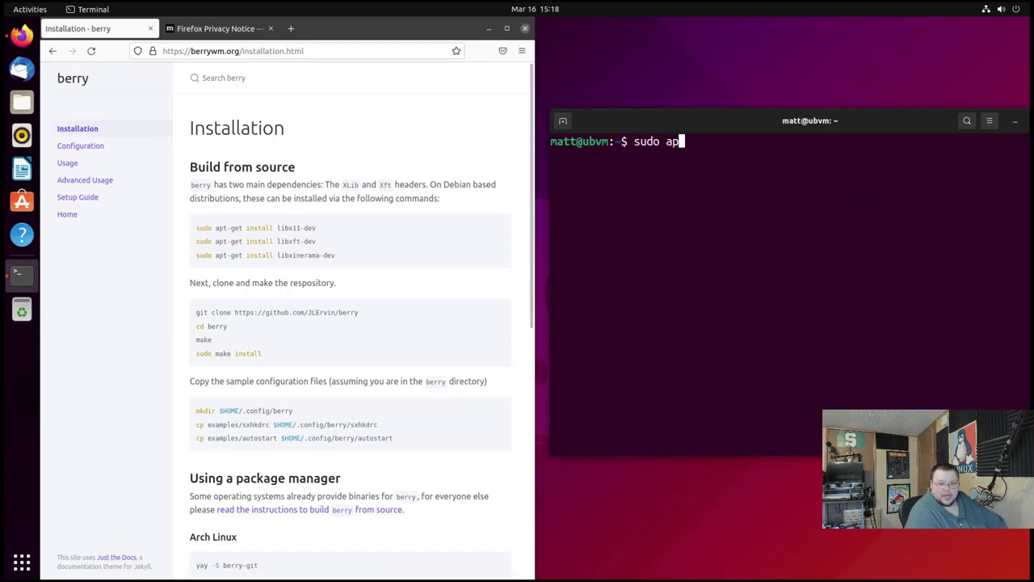
{"action": "type", "text": "t install  l"}
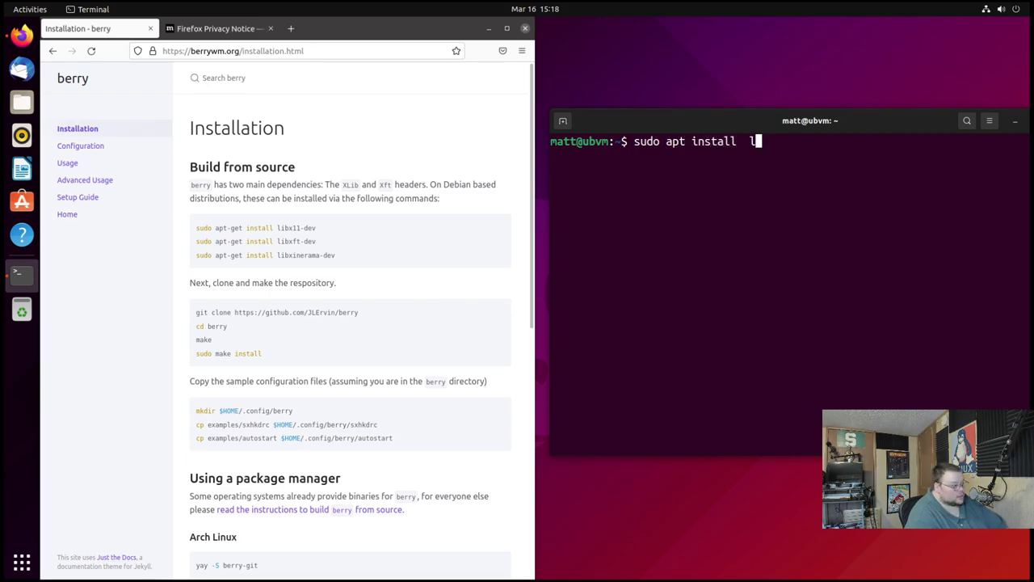
{"action": "type", "text": "ibx11-dev "}
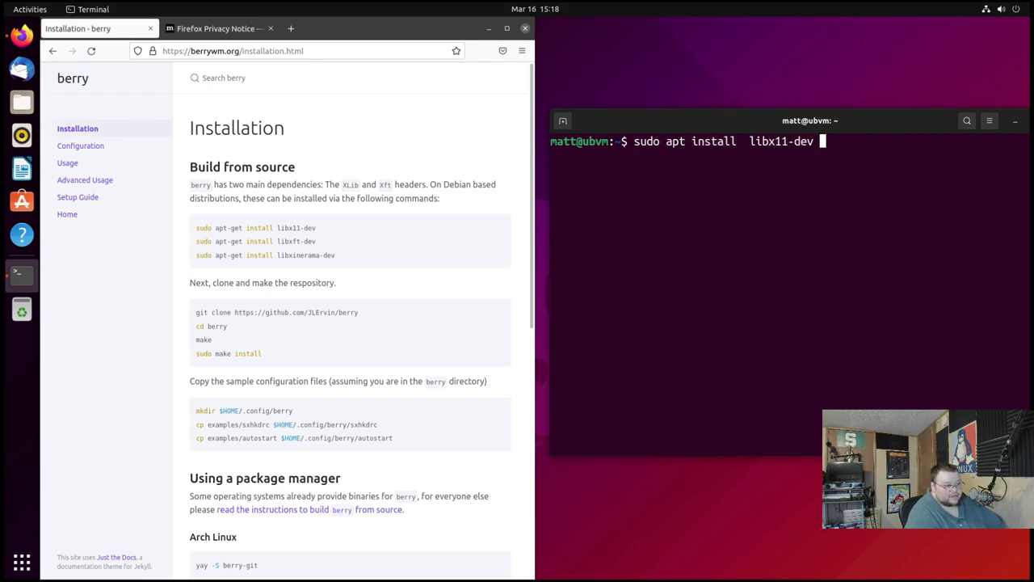
{"action": "type", "text": "libxft-"}
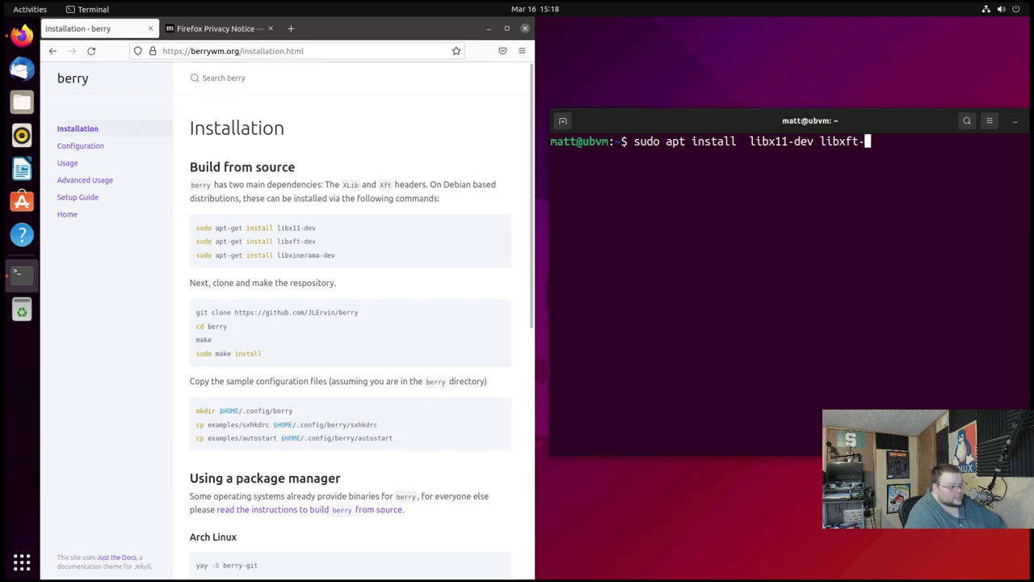
{"action": "type", "text": "dev lib"}
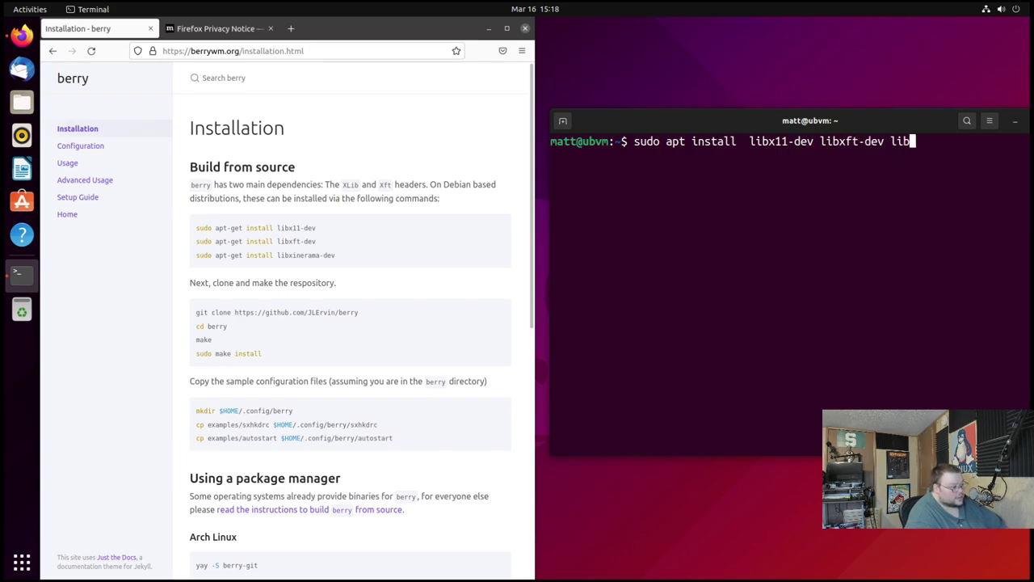
{"action": "type", "text": "xinerama-dev"}
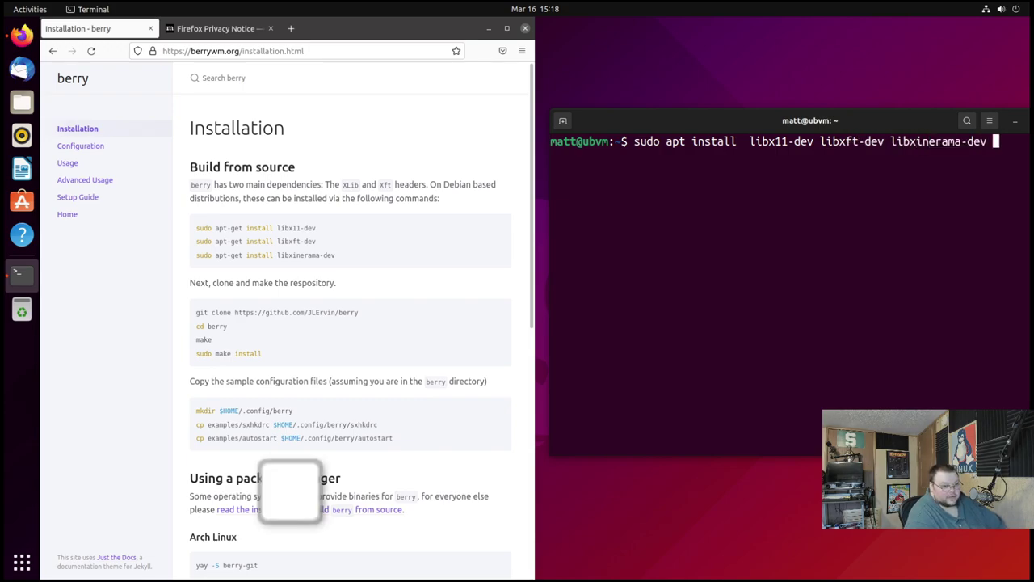
{"action": "key", "text": "Return"}
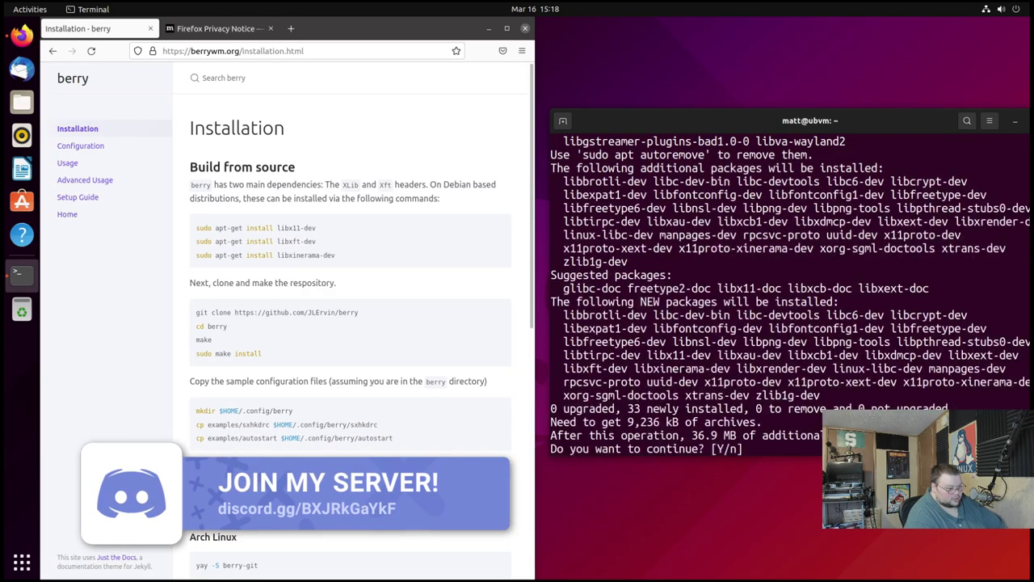
{"action": "type", "text": "y"}
{"action": "key", "text": "Return"}
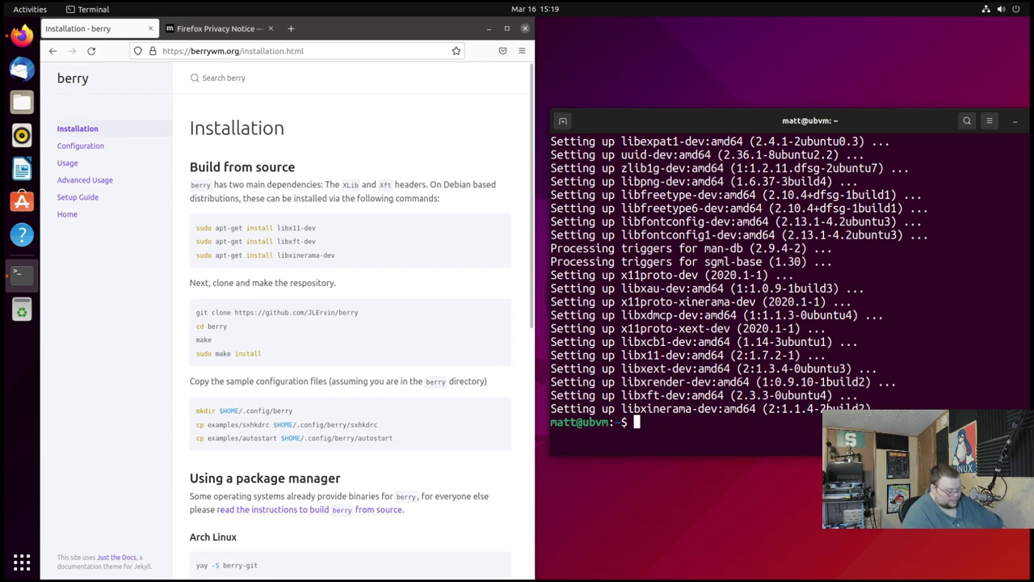
Step: Install the build-essential compiler toolchain with sudo apt install, accepting the prompt
{"action": "type", "text": "sudo ap"}
{"action": "type", "text": "t install build"}
{"action": "type", "text": "-s"}
{"action": "type", "text": "ssent"}
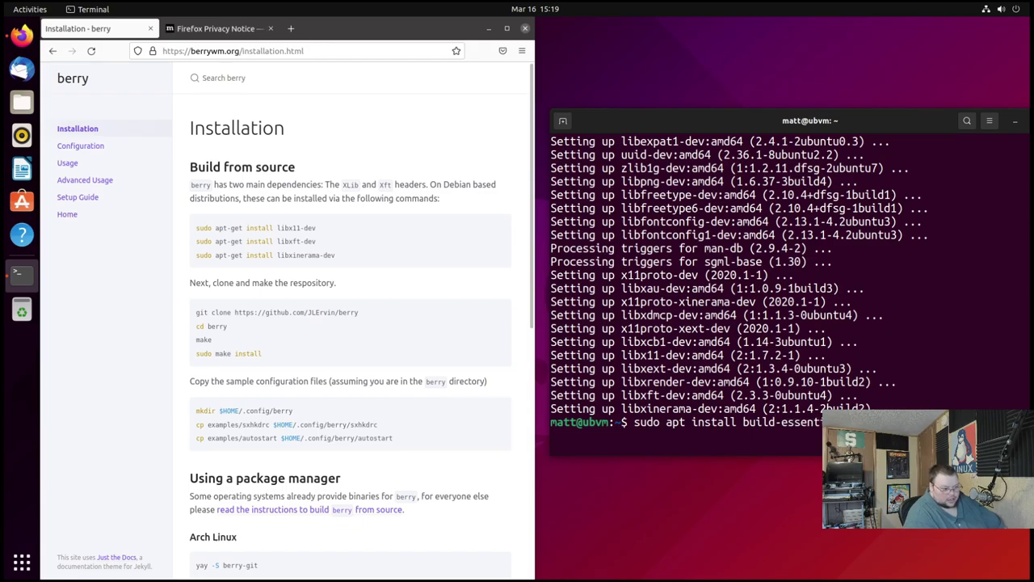
{"action": "key", "text": "Return"}
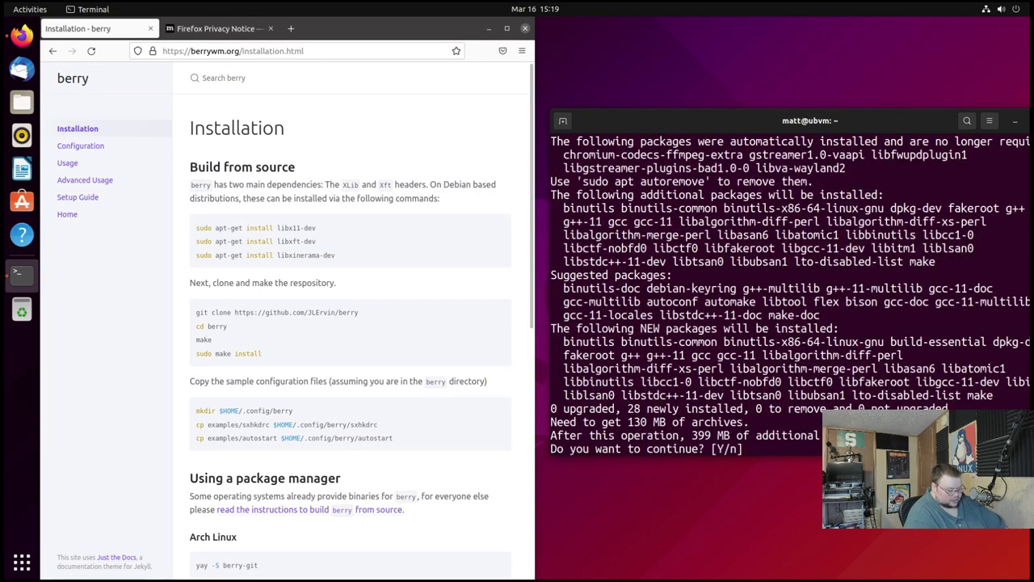
{"action": "key", "text": "Return"}
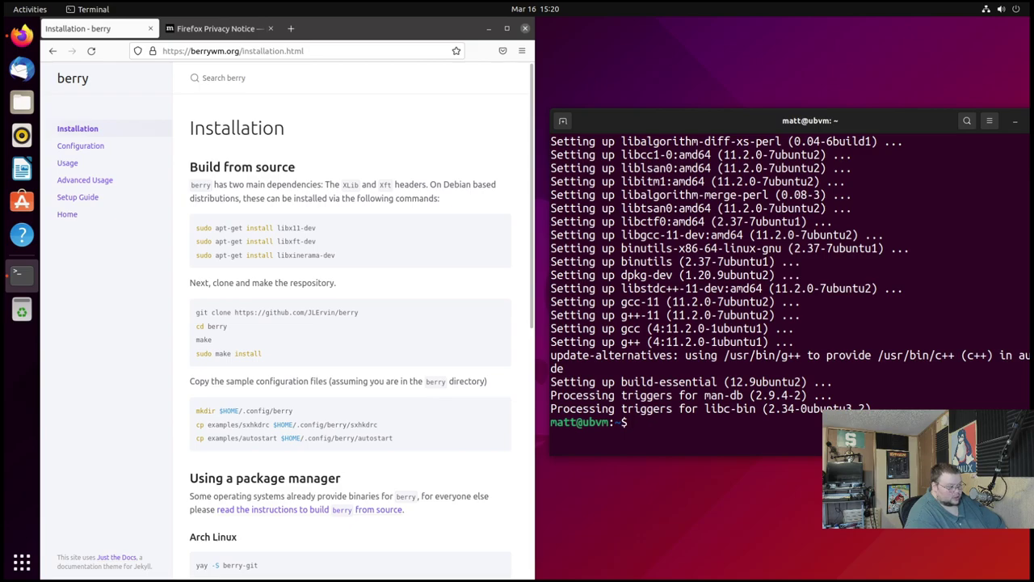
Step: Copy the git clone command from the install page and run it to clone berry
{"action": "triple_click", "coordinate": [270, 312]}
{"action": "key", "text": "super+c"}
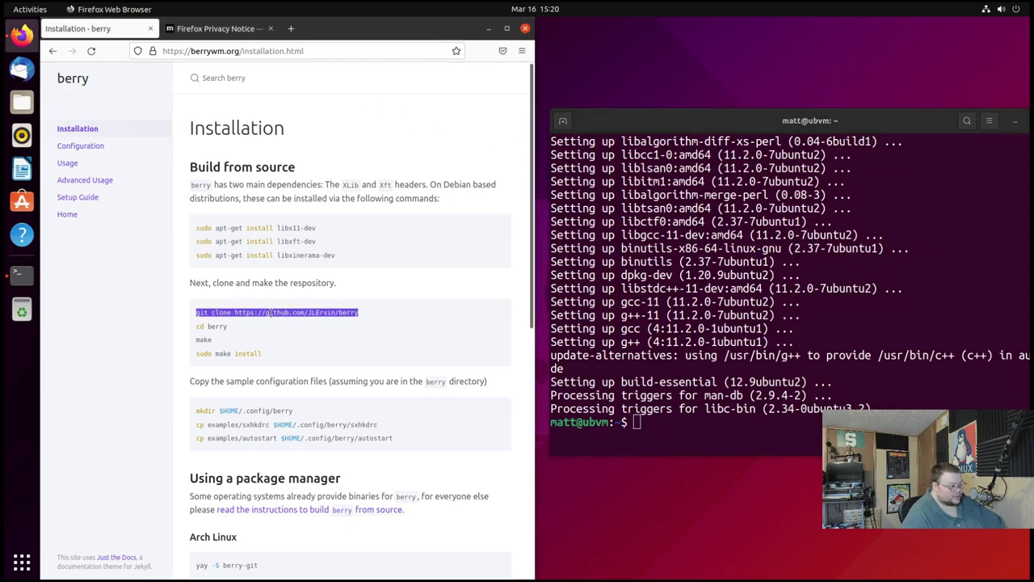
{"action": "left_click", "coordinate": [597, 412]}
{"action": "middle_click", "coordinate": [596, 414]}
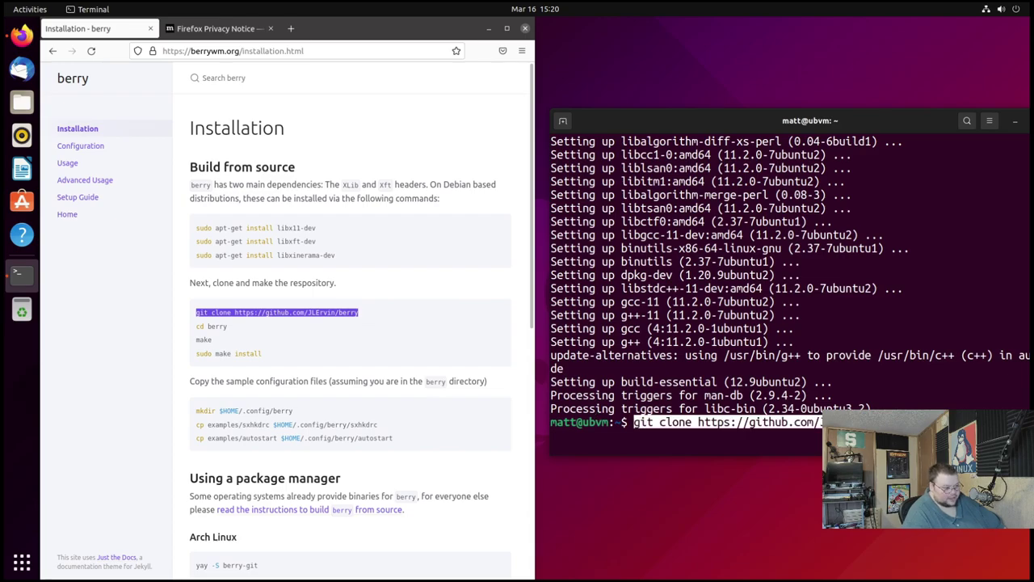
{"action": "key", "text": "Return"}
Step: In the berry folder, build with make and install with sudo make install
{"action": "type", "text": "cd be"}
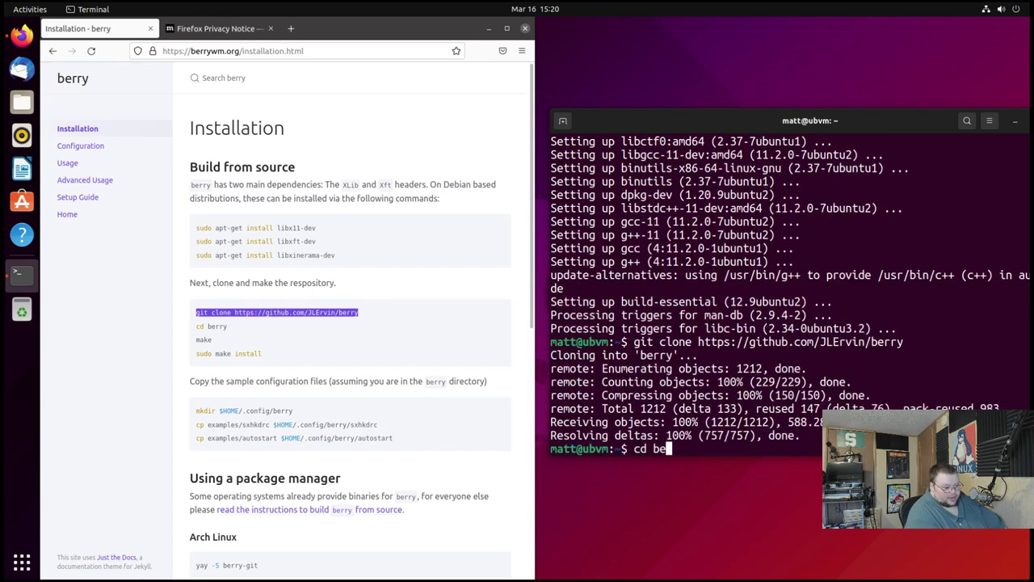
{"action": "type", "text": "rr"}
{"action": "key", "text": "Tab"}
{"action": "key", "text": "Return"}
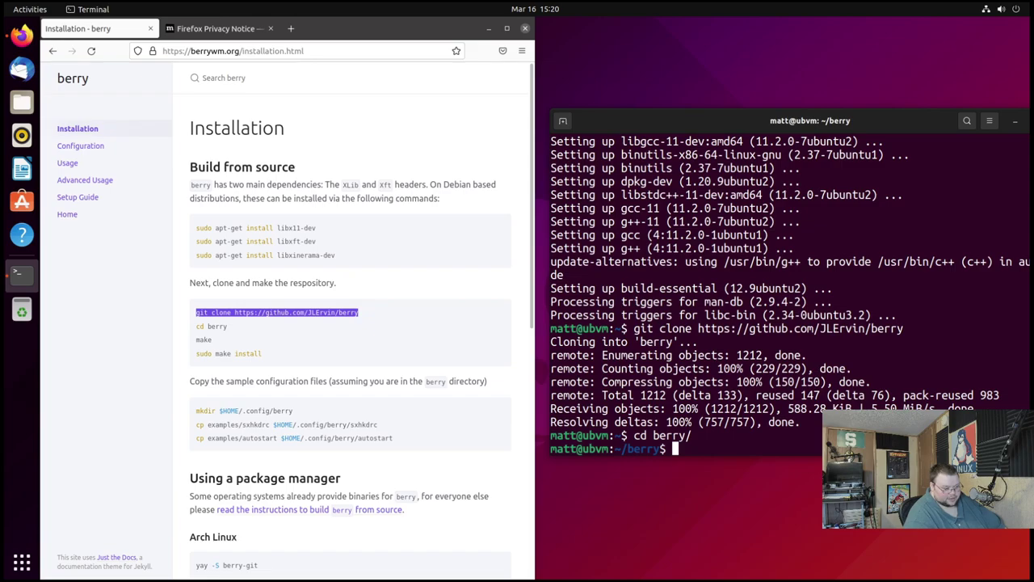
{"action": "type", "text": "make"}
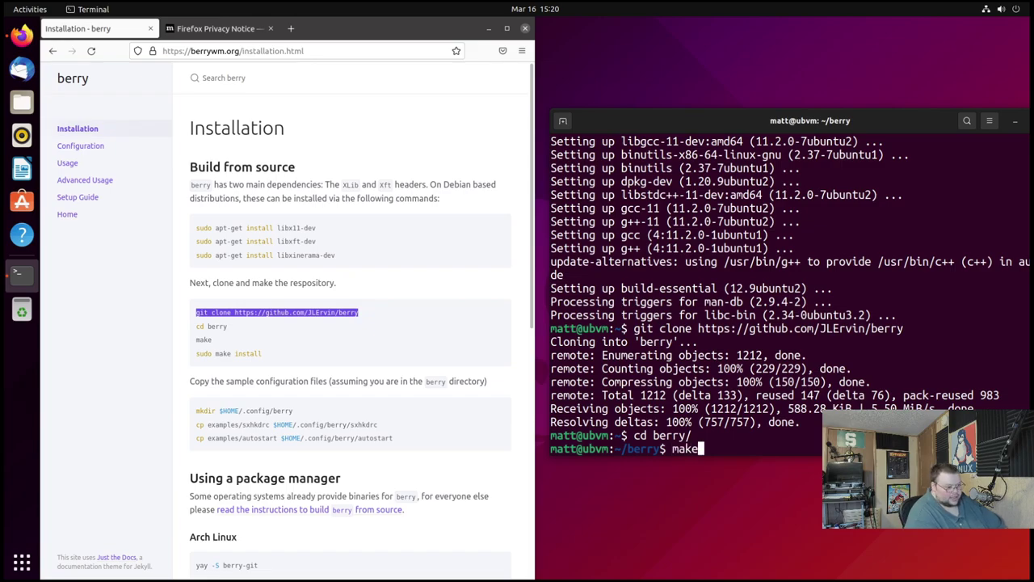
{"action": "key", "text": "Return"}
{"action": "type", "text": "sudo ak"}
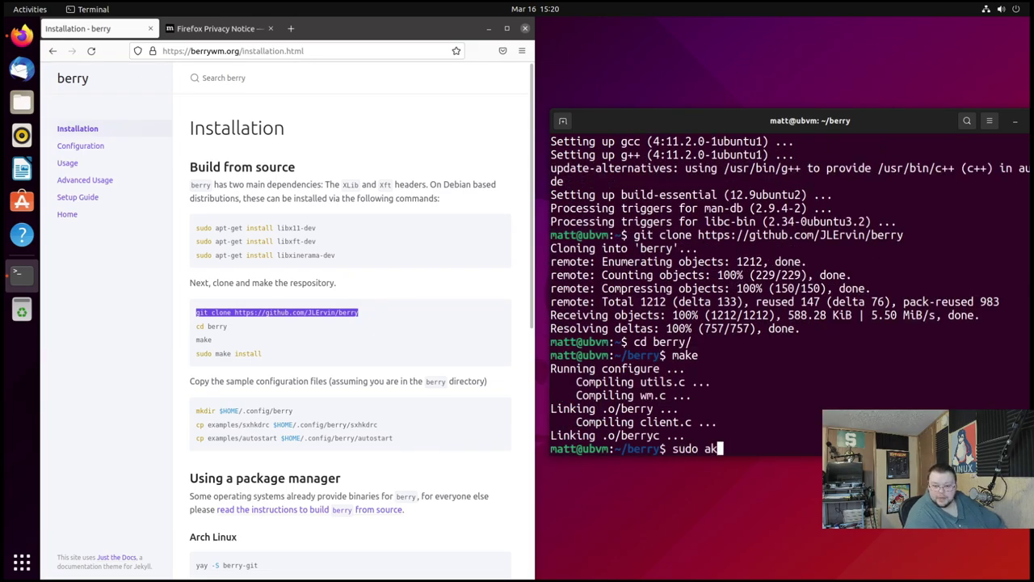
{"action": "key", "text": "BackSpace"}
{"action": "key", "text": "BackSpace"}
{"action": "type", "text": "make install"}
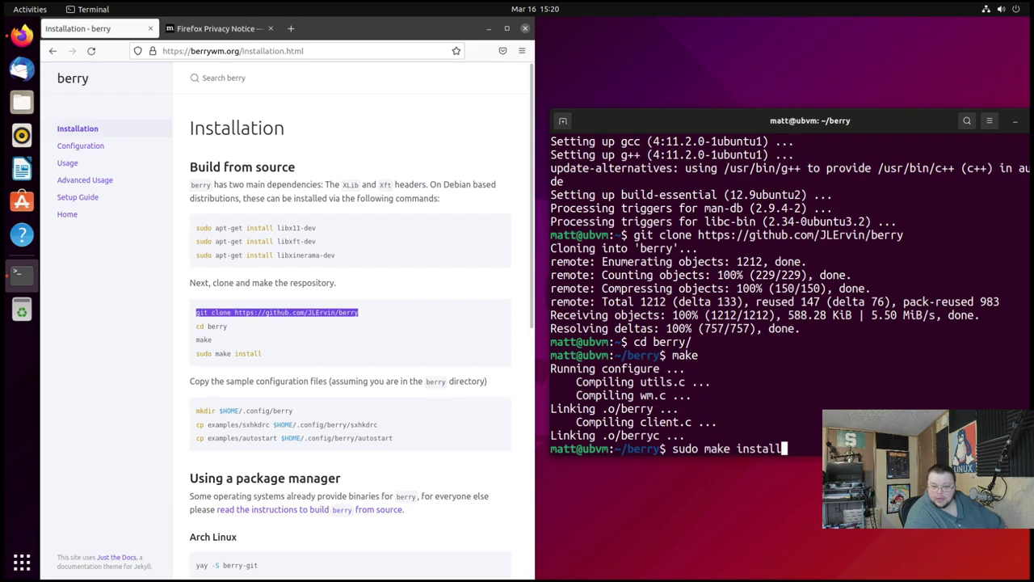
{"action": "key", "text": "Return"}
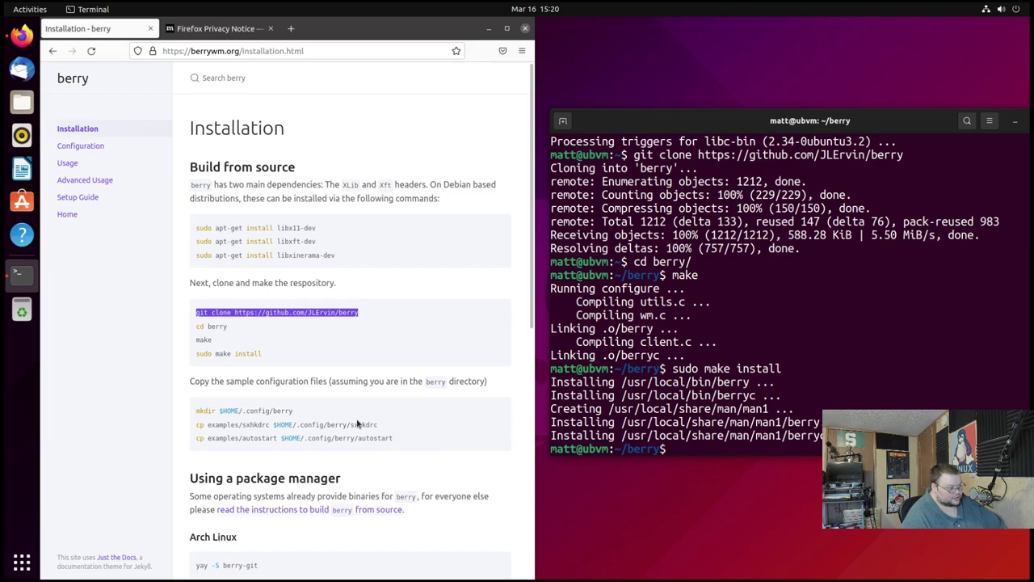
{"action": "scroll", "coordinate": [358, 423], "scroll_direction": "down", "scroll_amount": 4}
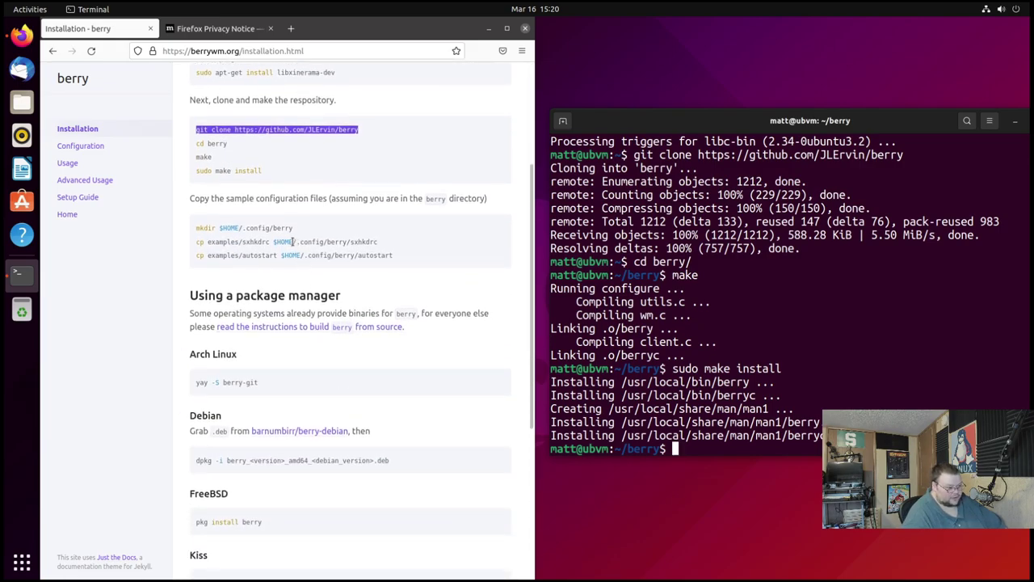
Step: Create the ~/.config/berry directory with mkdir
{"action": "type", "text": "cd"}
{"action": "key", "text": "BackSpace"}
{"action": "key", "text": "BackSpace"}
{"action": "type", "text": "mkdir "}
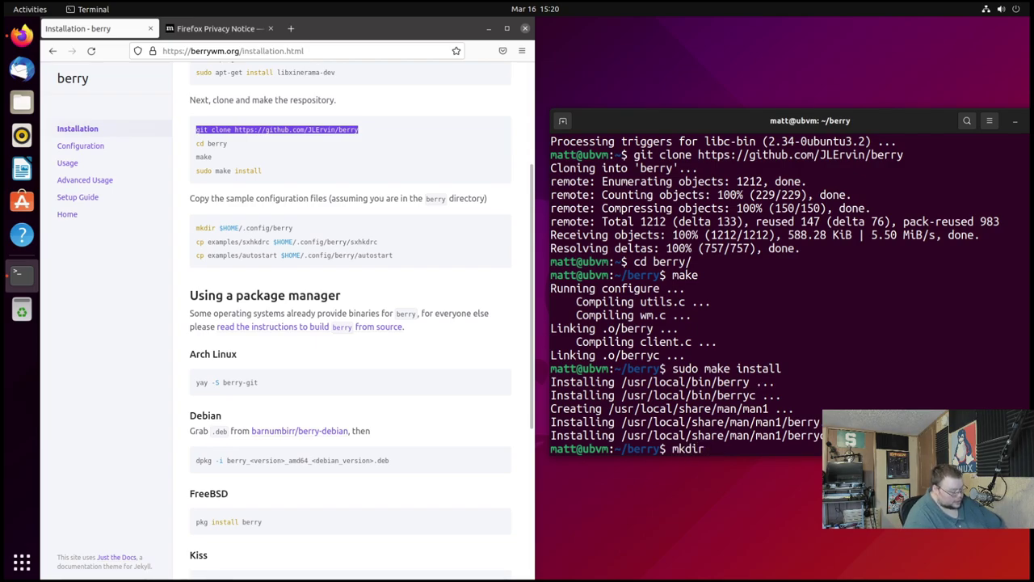
{"action": "type", "text": "~/"}
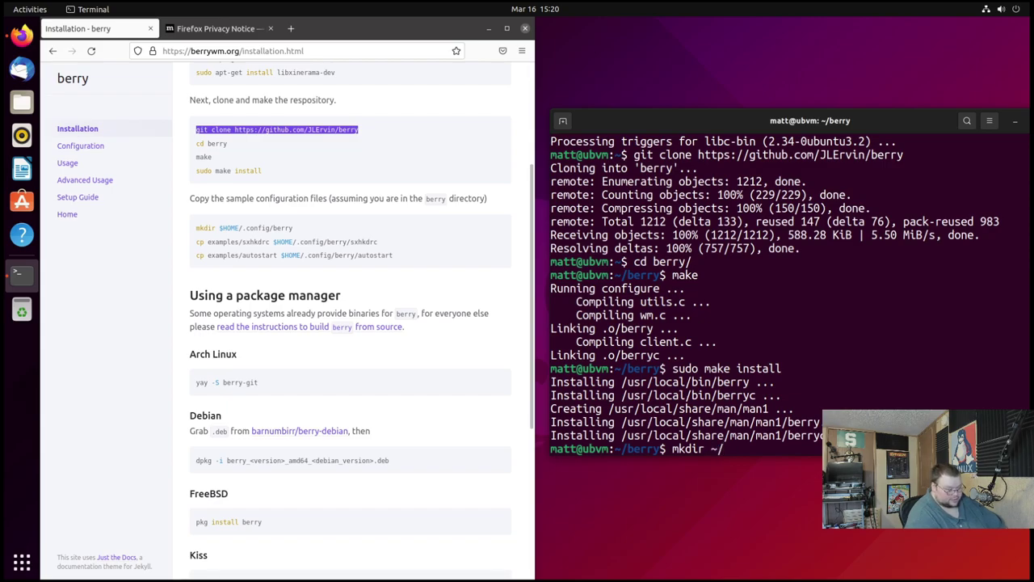
{"action": "type", "text": ".config/"}
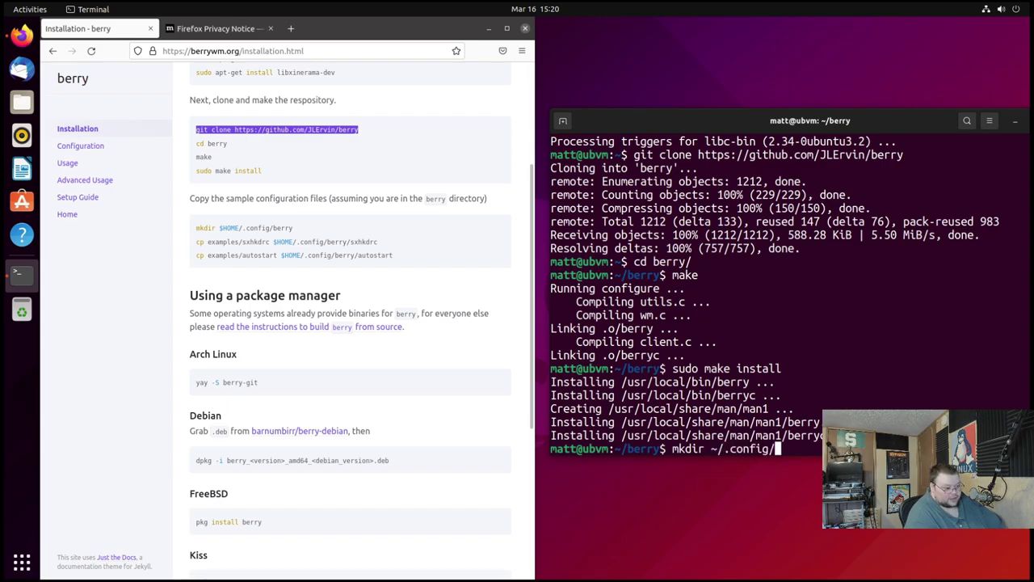
{"action": "type", "text": "berry"}
{"action": "key", "text": "Return"}
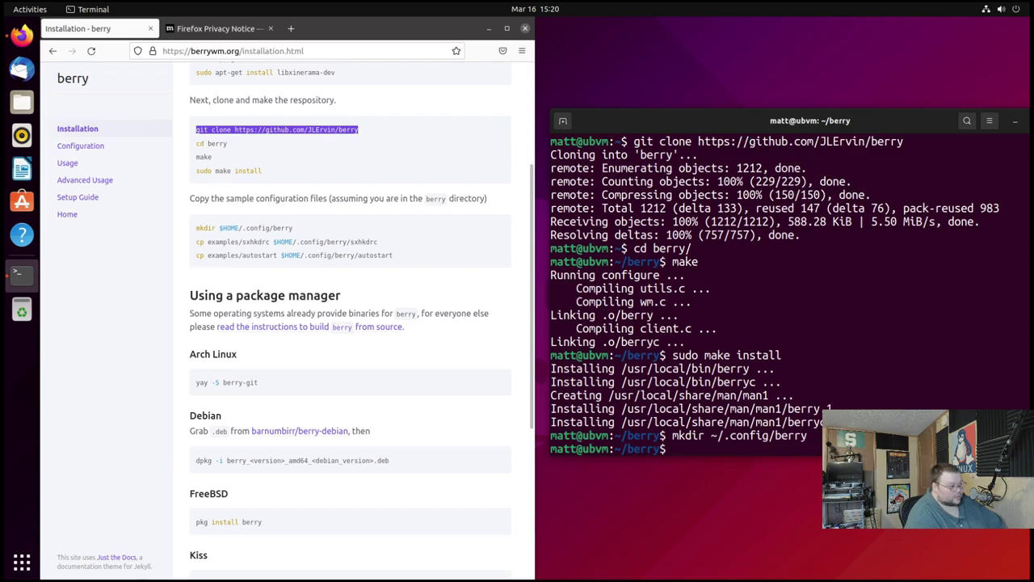
Step: Paste and run the install page's cp commands for the sample sxhkdrc and autostart files
{"action": "triple_click", "coordinate": [262, 242]}
{"action": "key", "text": "ctrl+c"}
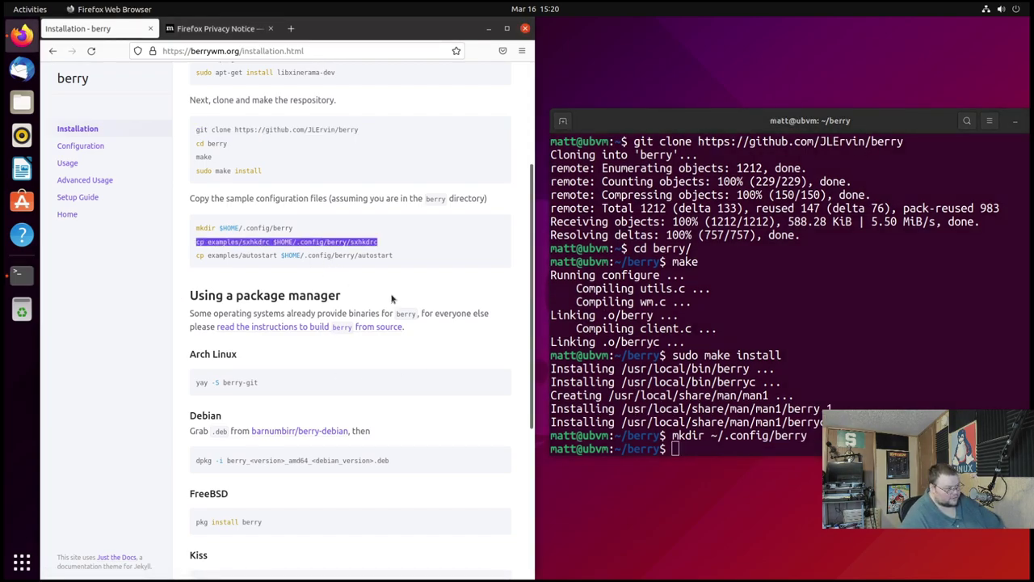
{"action": "left_click", "coordinate": [705, 410]}
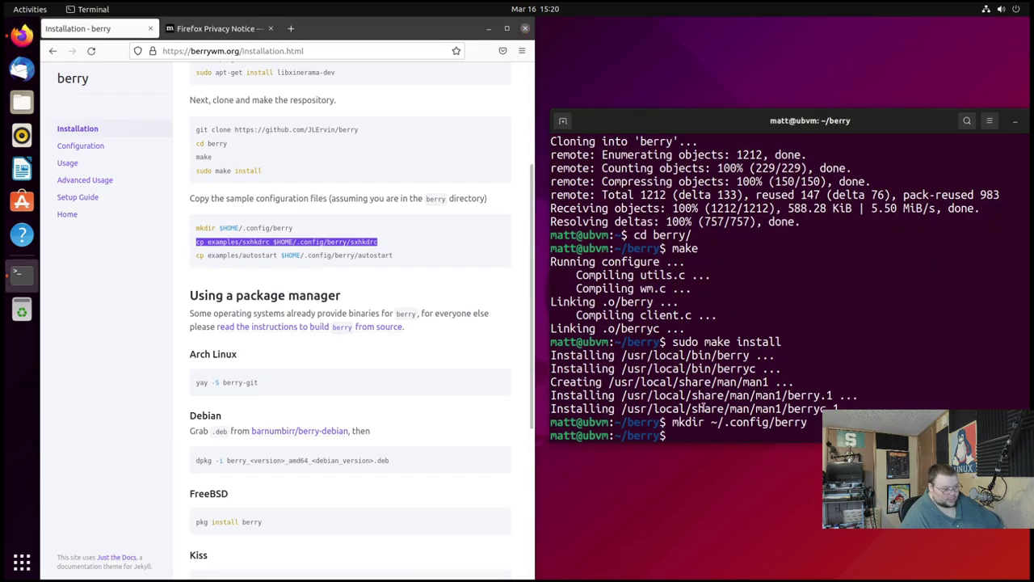
{"action": "key", "text": "ctrl+shift+v"}
{"action": "key", "text": "Return"}
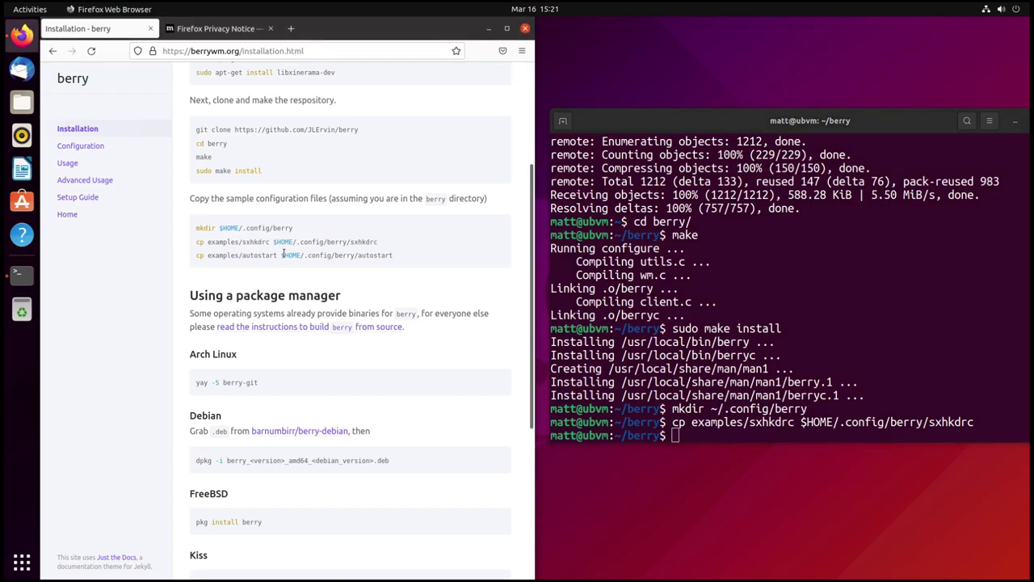
{"action": "triple_click", "coordinate": [283, 255]}
{"action": "key", "text": "super+c"}
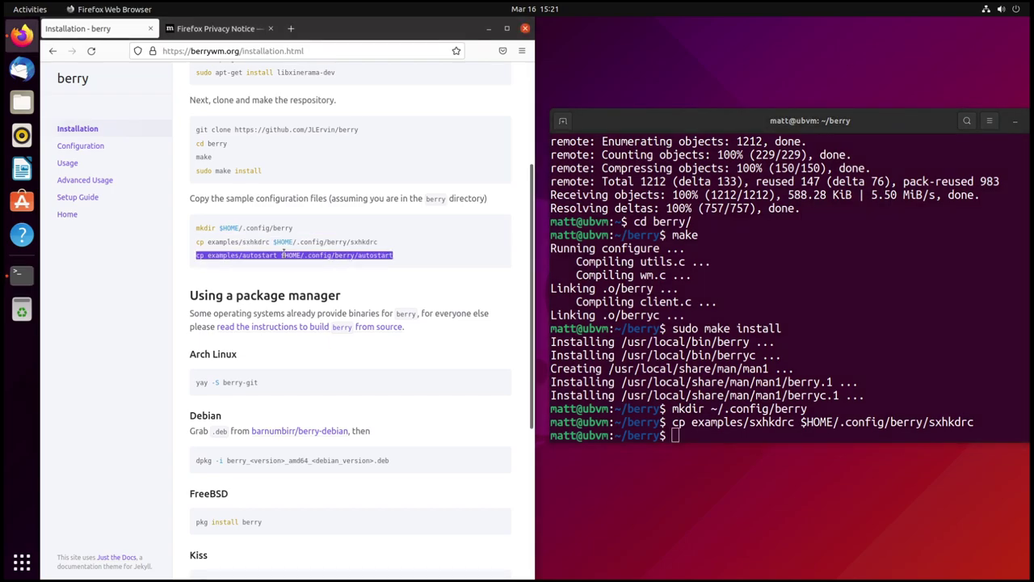
{"action": "left_click", "coordinate": [854, 419]}
{"action": "middle_click", "coordinate": [866, 420]}
{"action": "key", "text": "Return"}
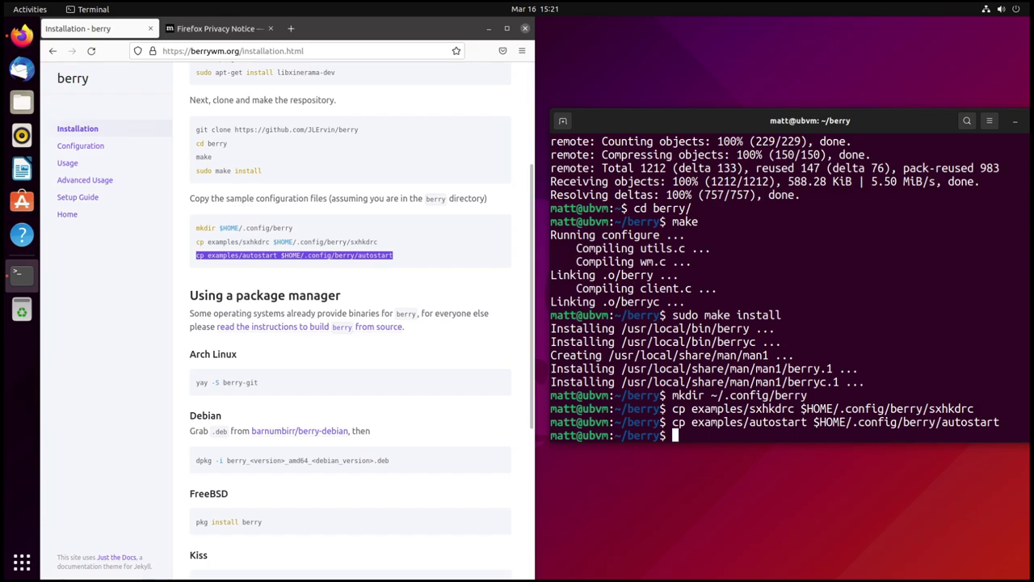
Step: Return home, clear the screen, and change into /usr/share/xsessions
{"action": "type", "text": "cd"}
{"action": "key", "text": "Return"}
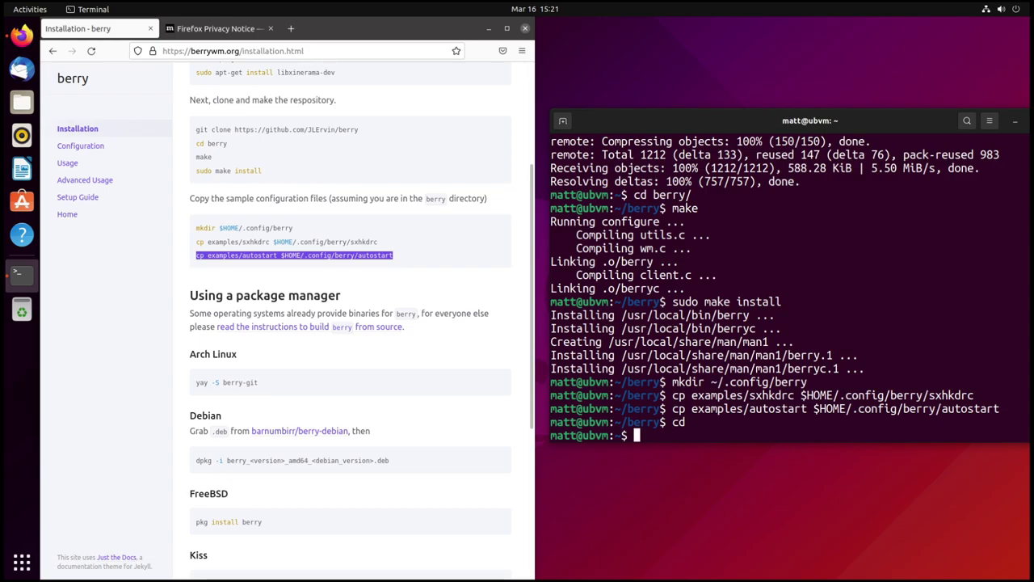
{"action": "key", "text": "ctrl+l"}
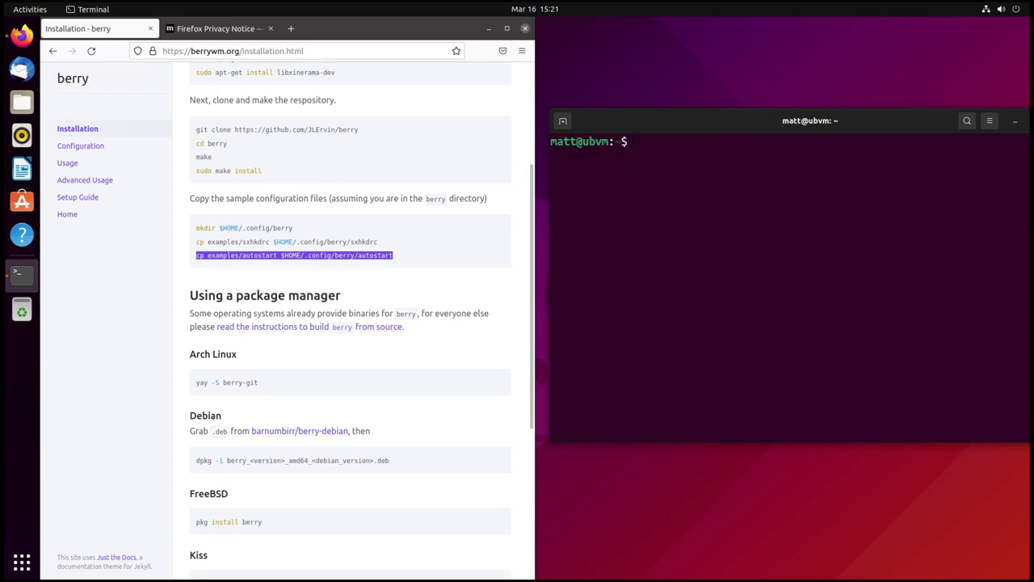
{"action": "type", "text": "cd /usr/sh"}
{"action": "key", "text": "Tab"}
{"action": "type", "text": "xsess"}
{"action": "key", "text": "Tab"}
{"action": "key", "text": "Return"}
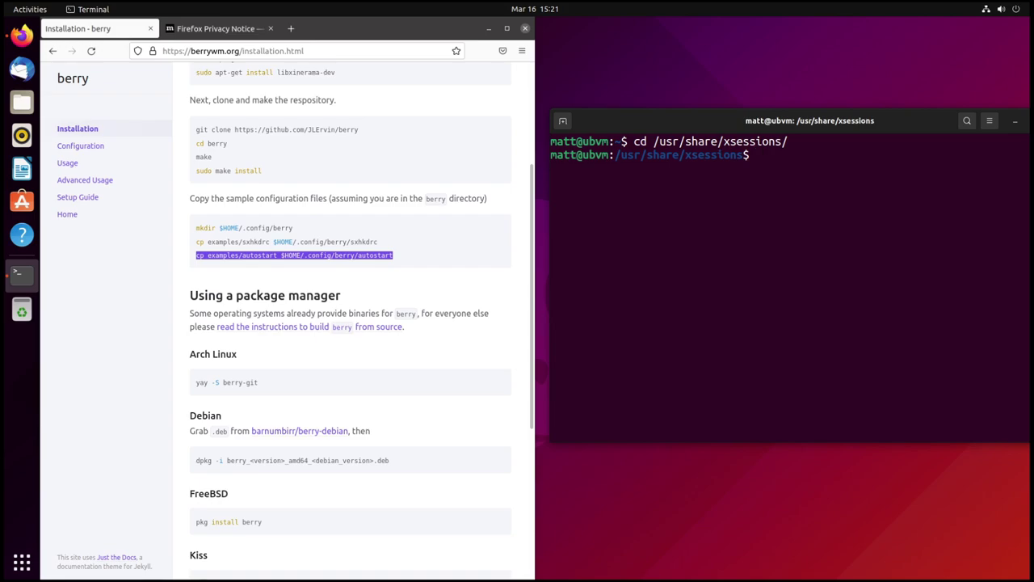
Step: Create an empty berry.desktop with sudo touch and begin a sudo vim command for it
{"action": "type", "text": "exec berry"}
{"action": "key", "text": "BackSpace"}
{"action": "key", "text": "BackSpace"}
{"action": "key", "text": "BackSpace"}
{"action": "key", "text": "BackSpace"}
{"action": "key", "text": "BackSpace"}
{"action": "key", "text": "BackSpace"}
{"action": "key", "text": "BackSpace"}
{"action": "key", "text": "BackSpace"}
{"action": "key", "text": "BackSpace"}
{"action": "key", "text": "BackSpace"}
{"action": "type", "text": "sudo touch be"}
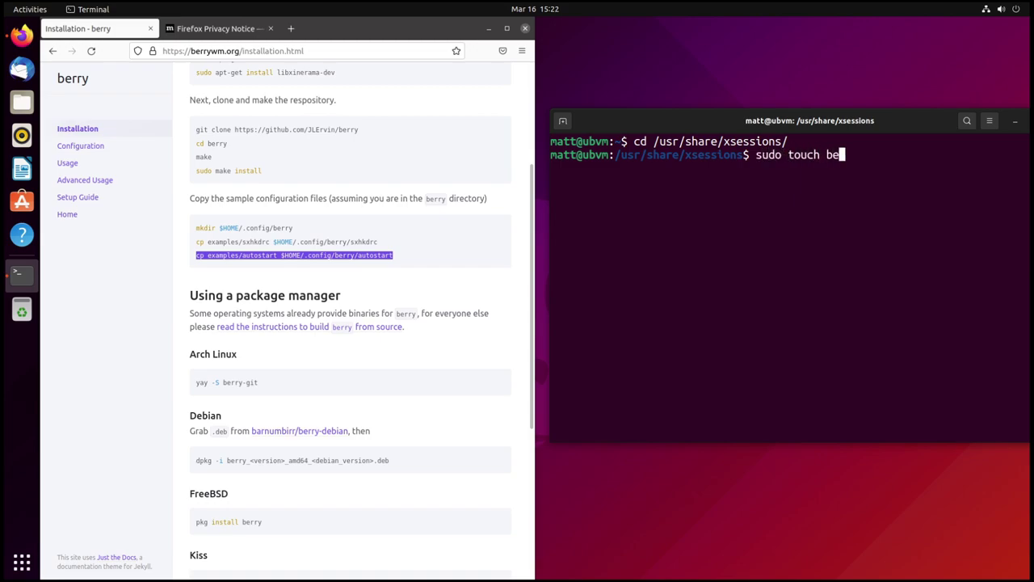
{"action": "type", "text": "rry.deskto"}
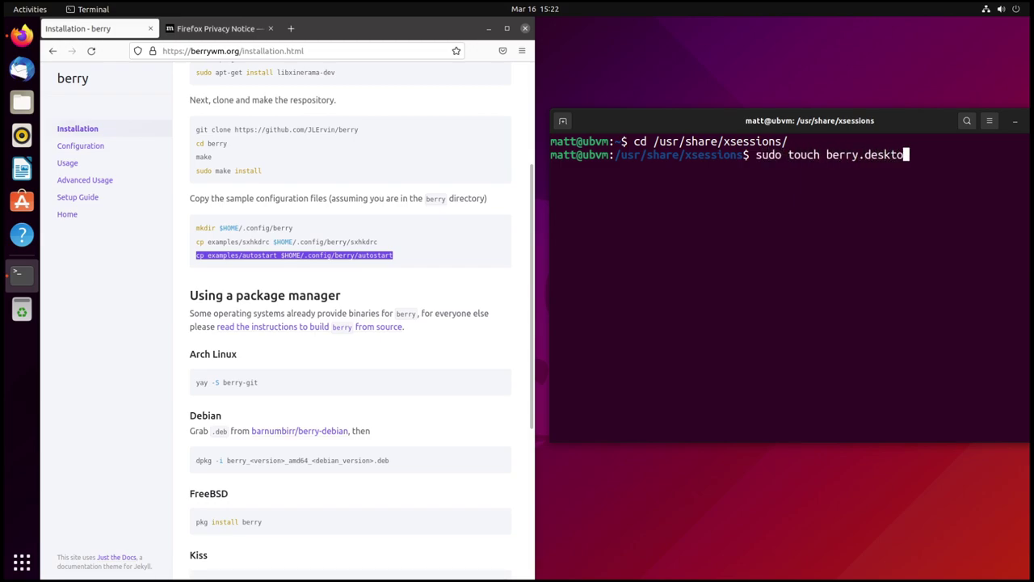
{"action": "type", "text": "p"}
{"action": "key", "text": "Return"}
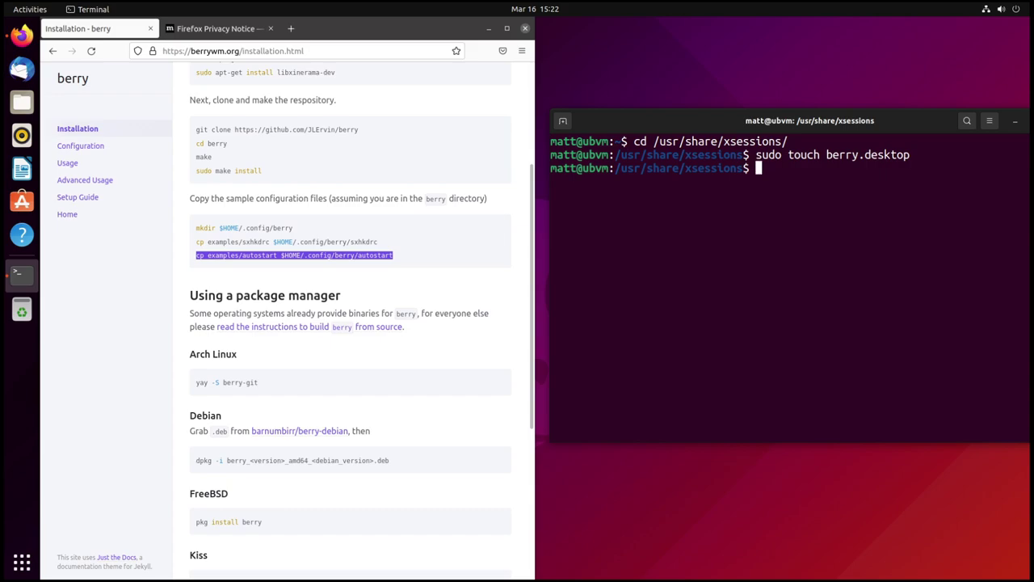
{"action": "type", "text": "sudo nvim"}
{"action": "key", "text": "BackSpace"}
{"action": "key", "text": "BackSpace"}
{"action": "key", "text": "BackSpace"}
{"action": "key", "text": "BackSpace"}
{"action": "type", "text": "vim ber"}
Step: Open berry.desktop in vim and paste the Desktop Entry block copied from the web page
{"action": "key", "text": "Tab"}
{"action": "key", "text": "Return"}
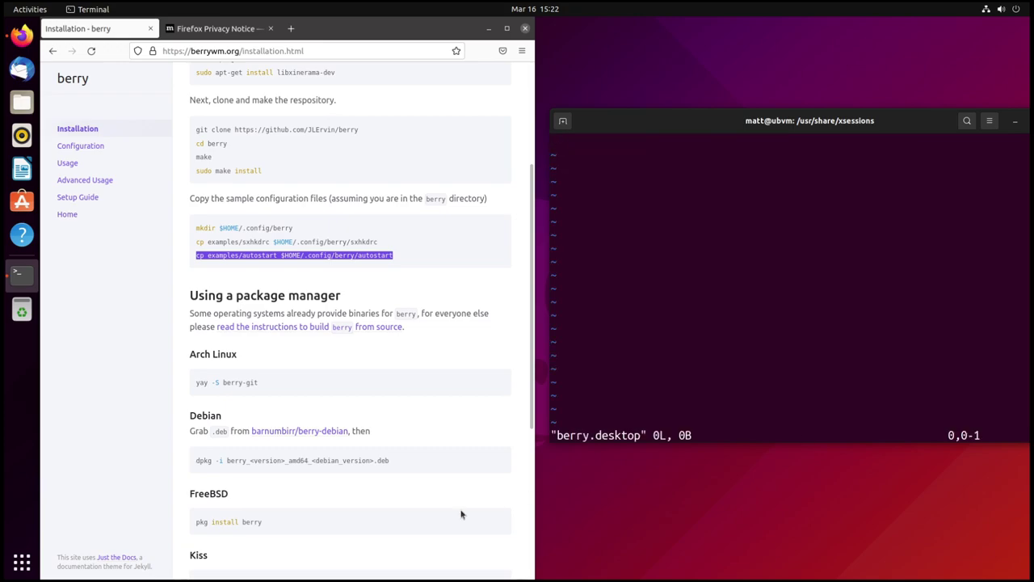
{"action": "scroll", "coordinate": [396, 529], "scroll_direction": "down", "scroll_amount": 6}
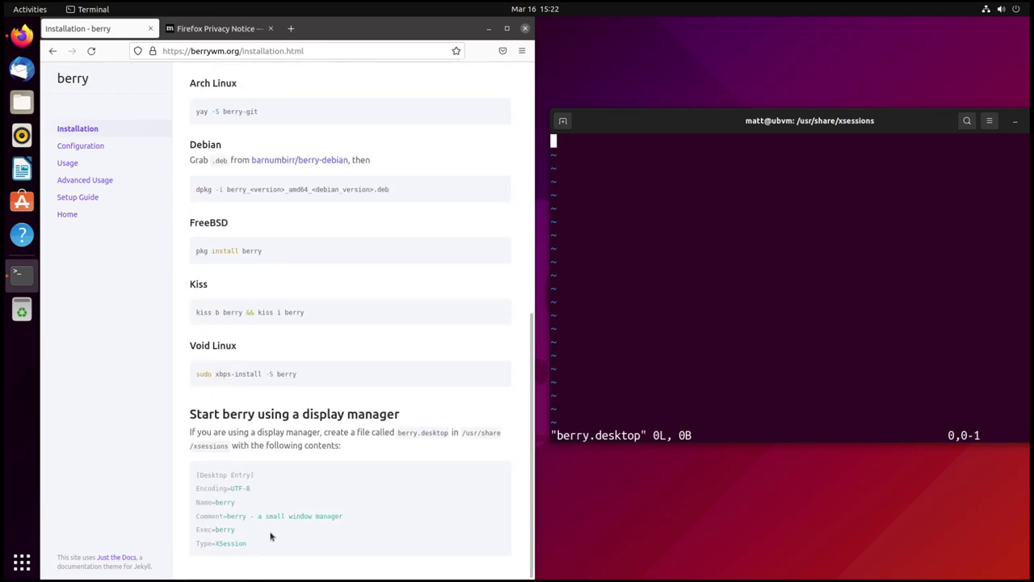
{"action": "left_click_drag", "start_coordinate": [261, 544], "coordinate": [192, 483]}
{"action": "key", "text": "super+c"}
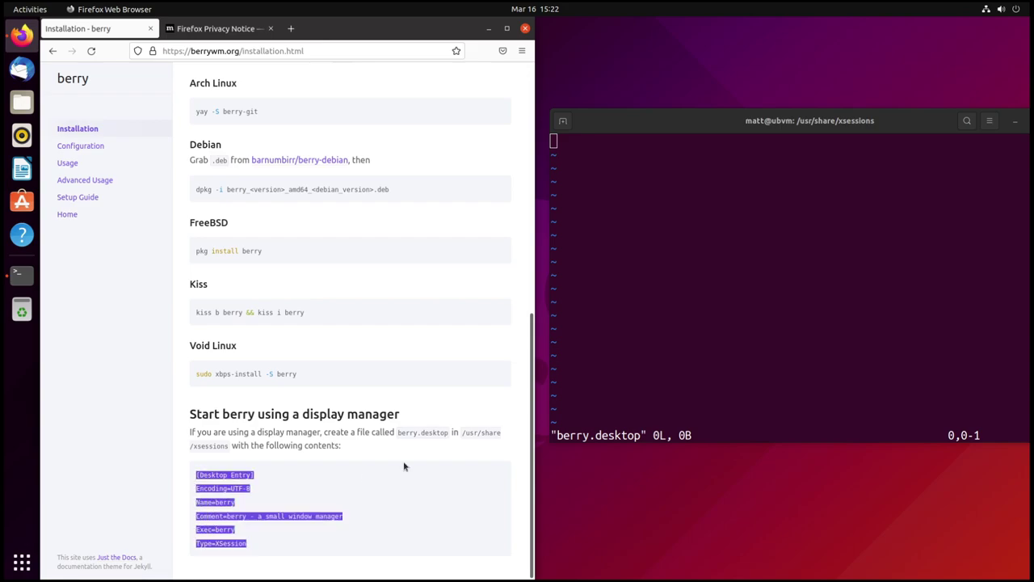
{"action": "left_click", "coordinate": [692, 305]}
{"action": "middle_click", "coordinate": [691, 305]}
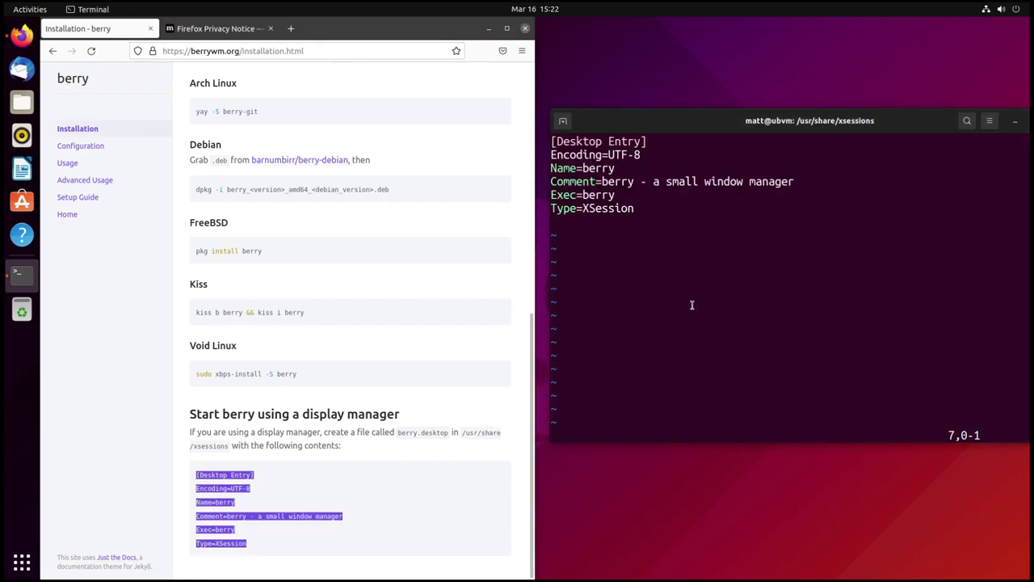
Step: Add a trailing blank line and save berry.desktop with :wq
{"action": "key", "text": "i"}
{"action": "key", "text": "Return"}
{"action": "key", "text": "Return"}
{"action": "key", "text": "Escape"}
{"action": "type", "text": ":Wq"}
{"action": "key", "text": "BackSpace"}
{"action": "key", "text": "BackSpace"}
{"action": "type", "text": "wq"}
{"action": "key", "text": "Return"}
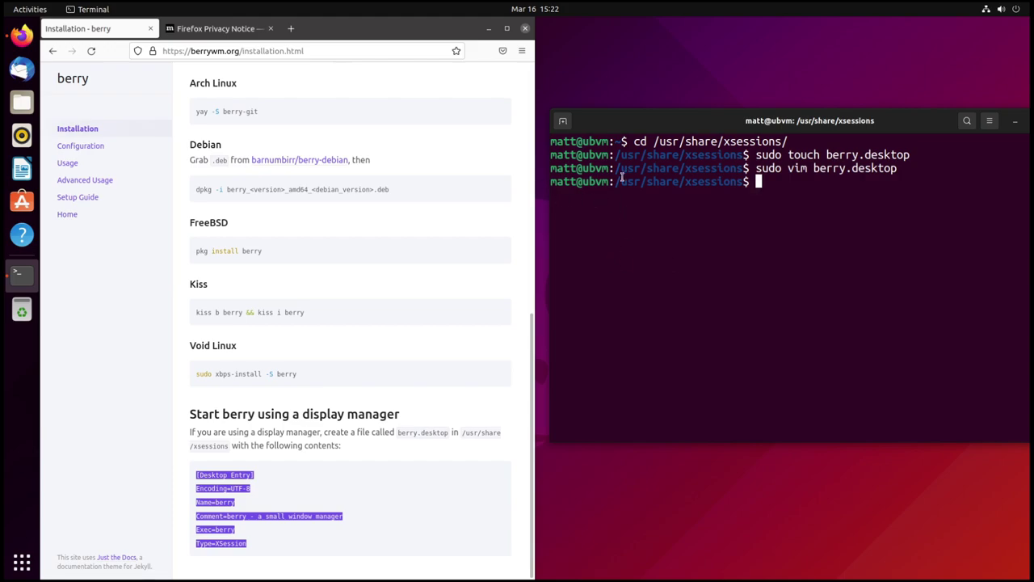
{"action": "scroll", "coordinate": [524, 81], "scroll_direction": "up", "scroll_amount": 1}
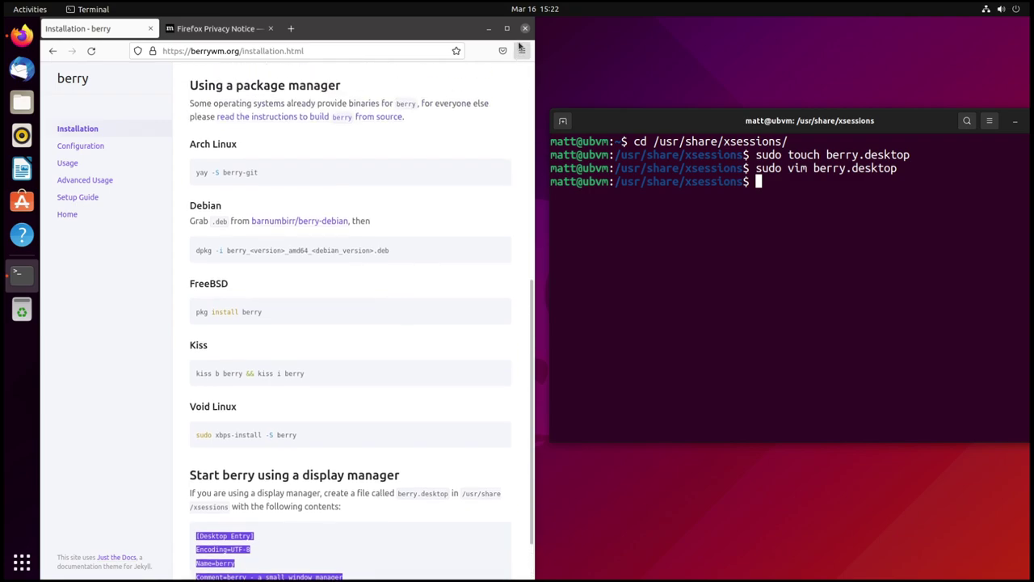
Step: Close Firefox and, on .xprofile's sxhkd line, begin replacing $HOME with ~/HOME
{"action": "left_click", "coordinate": [525, 29]}
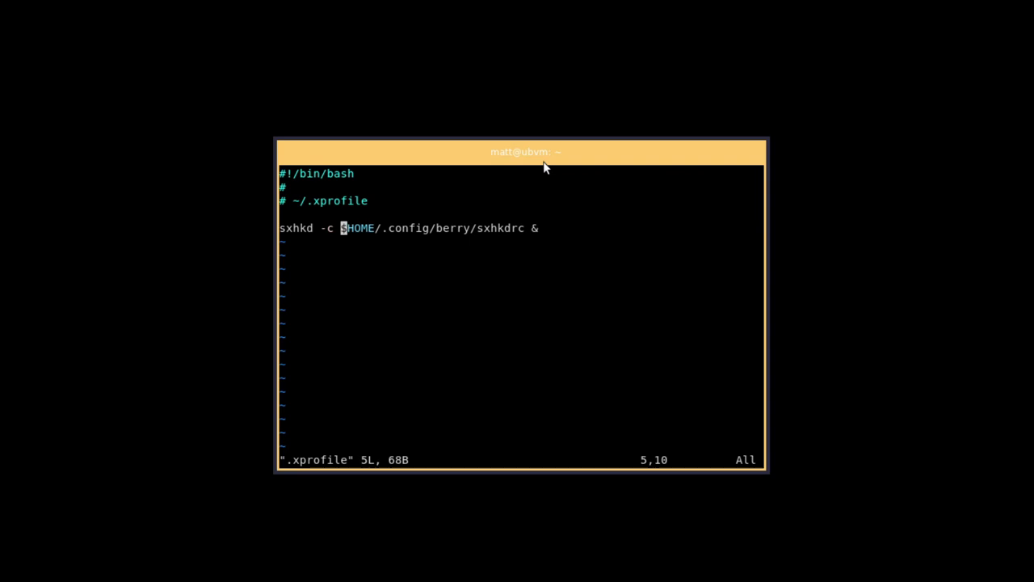
{"action": "key", "text": "k"}
{"action": "key", "text": "j"}
{"action": "key", "text": "slash"}
{"action": "key", "text": "Escape"}
{"action": "key", "text": "a"}
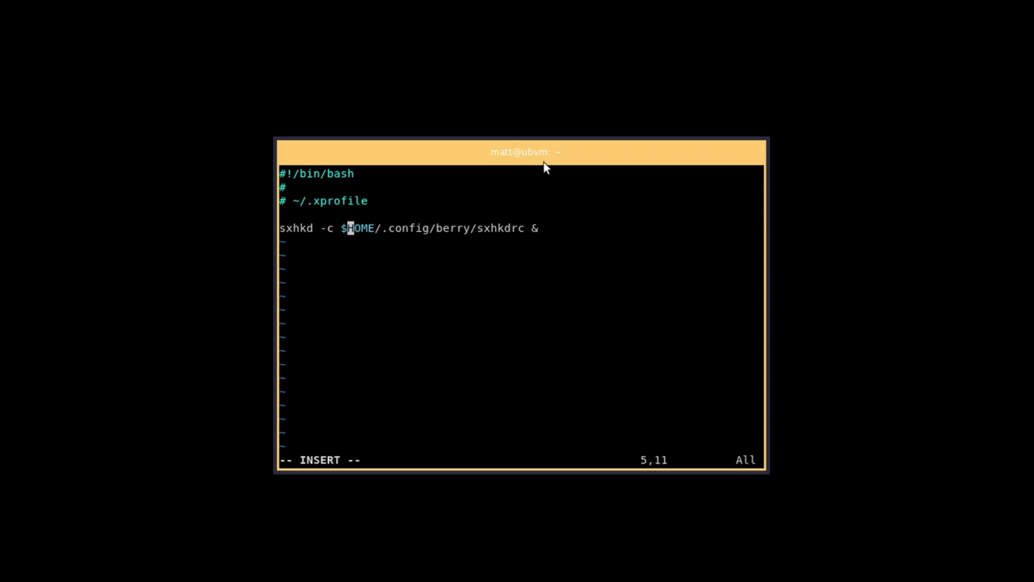
{"action": "type", "text": "{"}
{"action": "key", "text": "BackSpace"}
{"action": "key", "text": "BackSpace"}
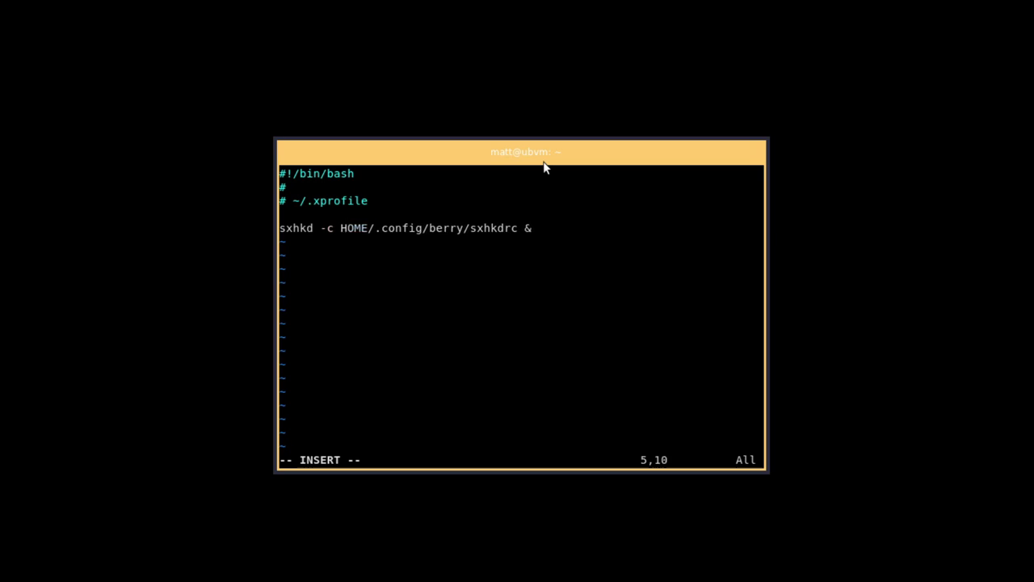
{"action": "type", "text": "~/"}
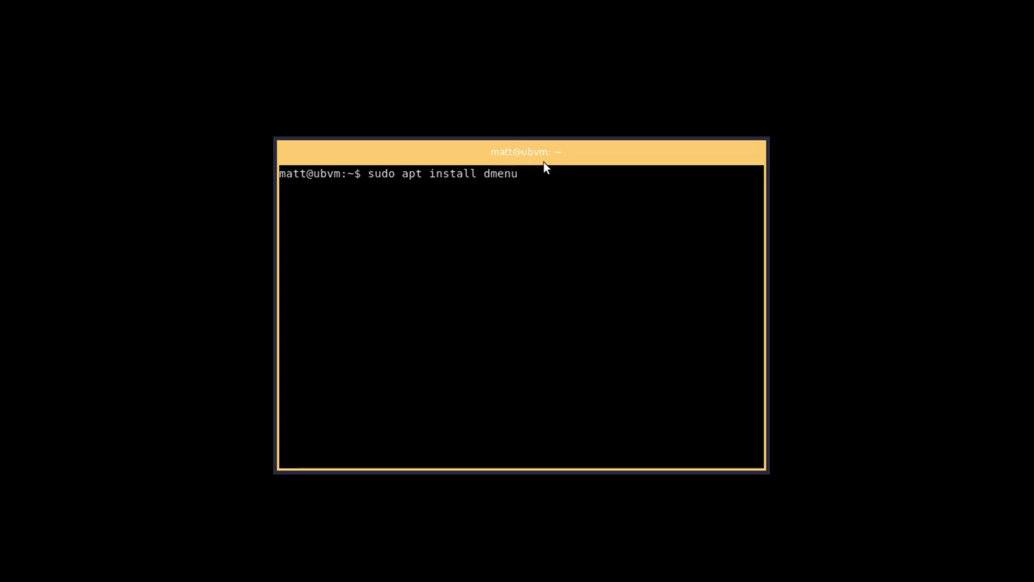
Step: Install suckless-tools (dmenu) with apt, then tile and enlarge the kitty window
{"action": "key", "text": "Return"}
{"action": "key", "text": "Return"}
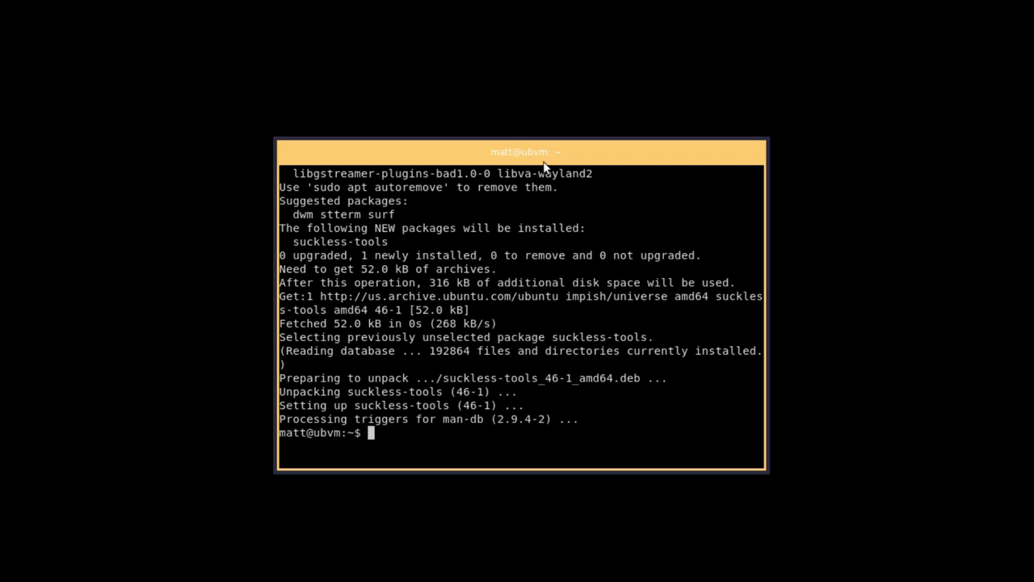
{"action": "key", "text": "super+Right"}
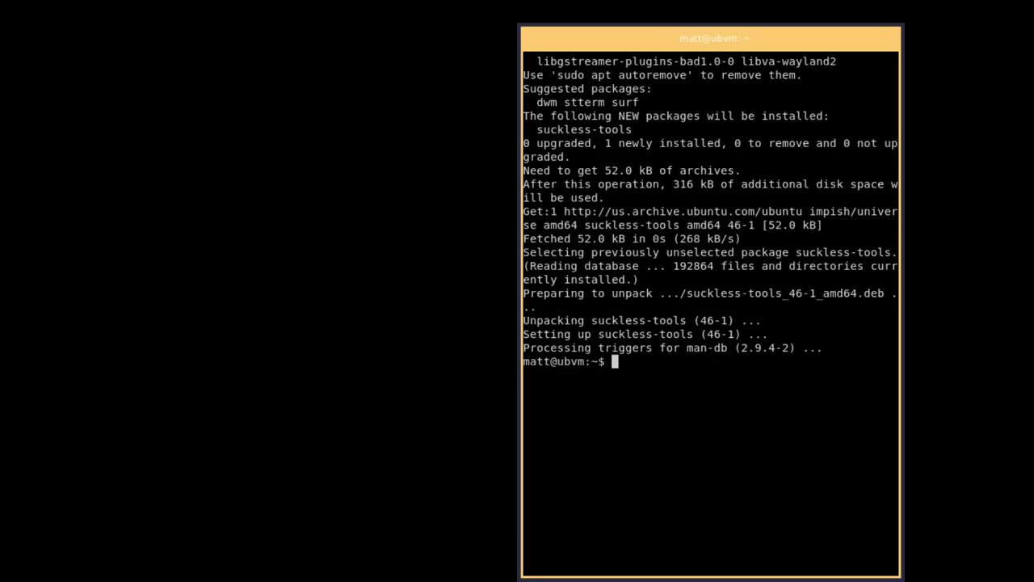
{"action": "key", "text": "super+Down"}
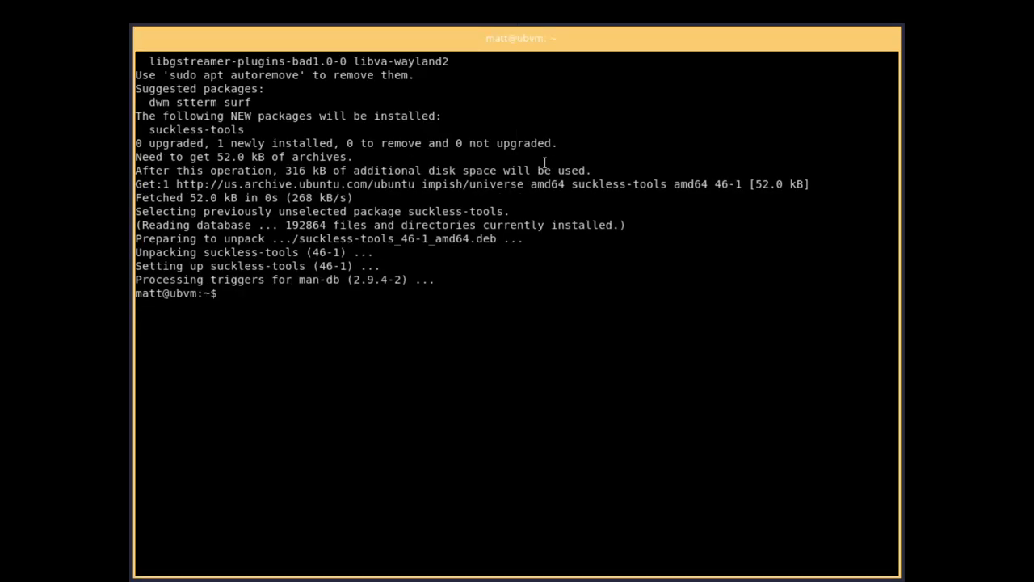
Step: Change into ~/.config/berry and open sxhkdrc in Vim
{"action": "type", "text": "xran"}
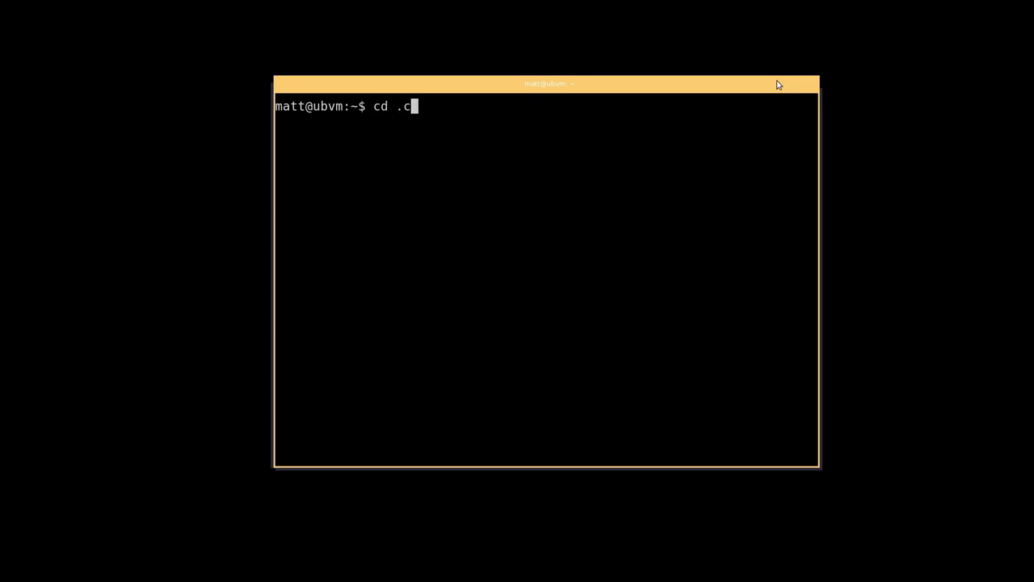
{"action": "key", "text": "Tab"}
{"action": "type", "text": "berry/"}
{"action": "key", "text": "Return"}
{"action": "type", "text": "vim sxhkdrc"}
{"action": "key", "text": "Return"}
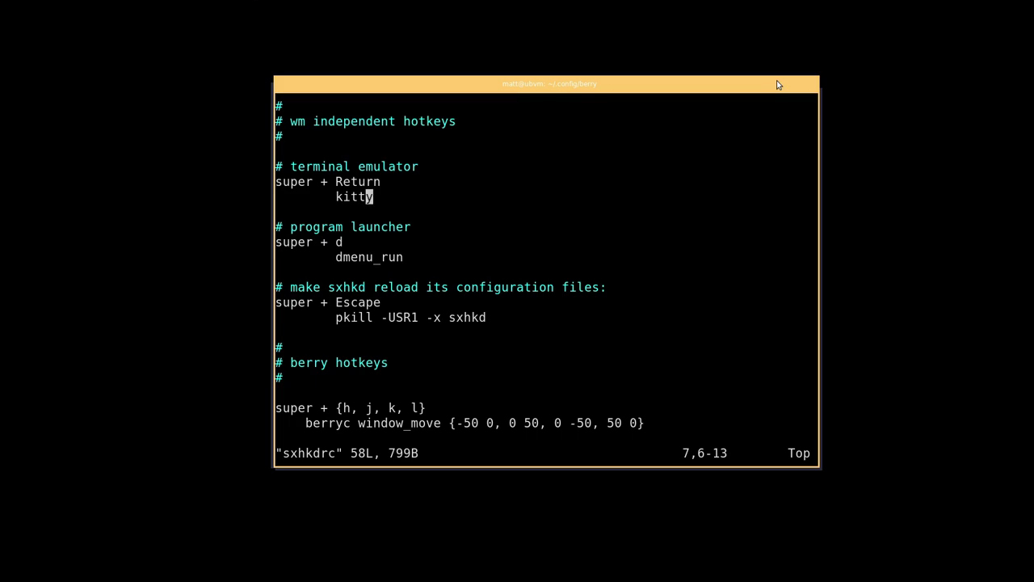
Step: Scroll down to the berry hotkeys and test moving the window left, right and up
{"action": "key", "text": "j"}
{"action": "key", "text": "j"}
{"action": "key", "text": "j"}
{"action": "key", "text": "j"}
{"action": "key", "text": "j"}
{"action": "key", "text": "j"}
{"action": "key", "text": "j"}
{"action": "key", "text": "j"}
{"action": "key", "text": "j"}
{"action": "key", "text": "j"}
{"action": "key", "text": "j"}
{"action": "key", "text": "j"}
{"action": "key", "text": "j"}
{"action": "key", "text": "j"}
{"action": "key", "text": "j"}
{"action": "key", "text": "j"}
{"action": "key", "text": "j"}
{"action": "key", "text": "j"}
{"action": "key", "text": "j"}
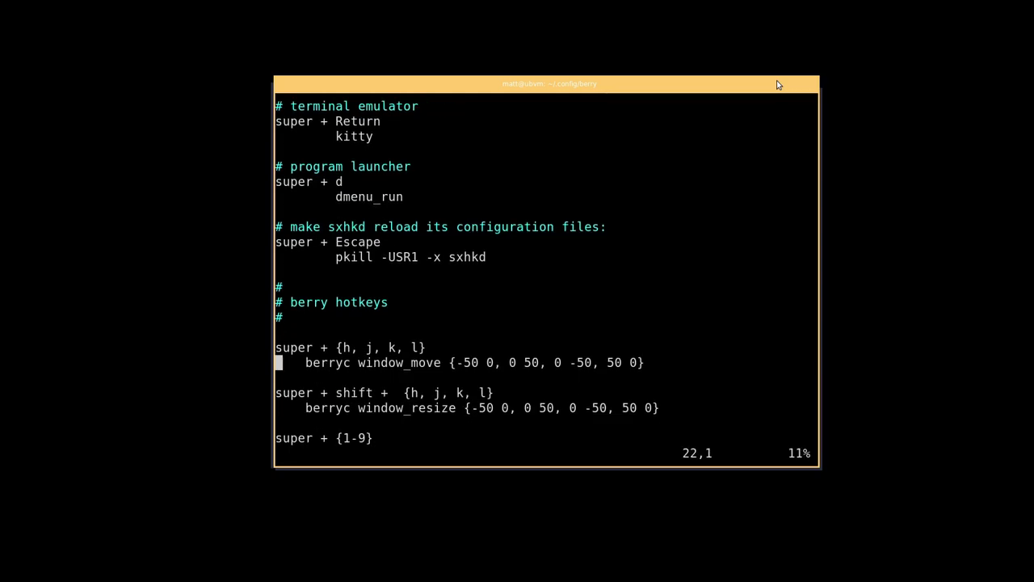
{"action": "key", "text": "j"}
{"action": "key", "text": "j"}
{"action": "key", "text": "j"}
{"action": "key", "text": "j"}
{"action": "key", "text": "j"}
{"action": "key", "text": "j"}
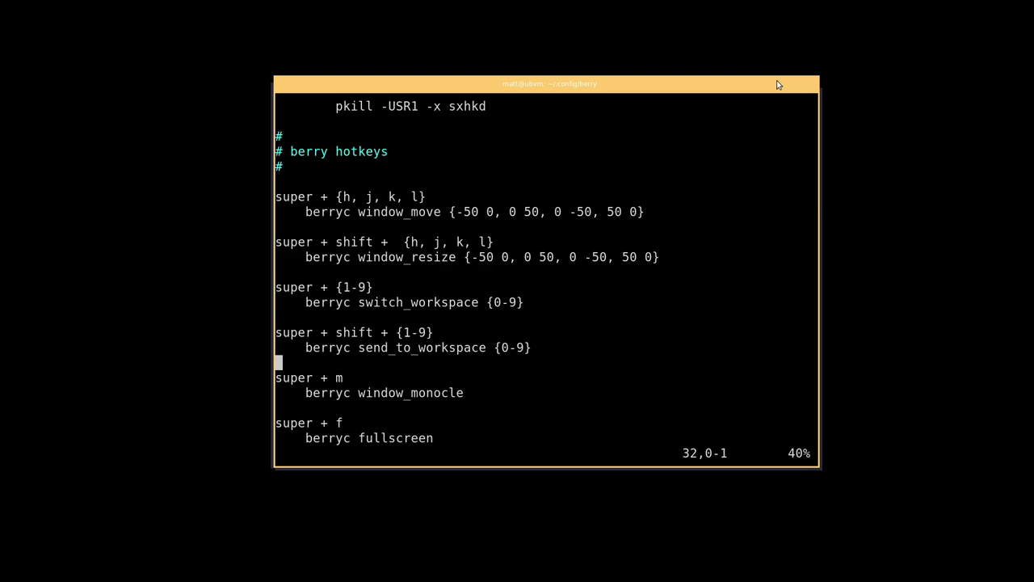
{"action": "key", "text": "super+h"}
{"action": "key", "text": "super+h"}
{"action": "key", "text": "super+h"}
{"action": "key", "text": "super+h"}
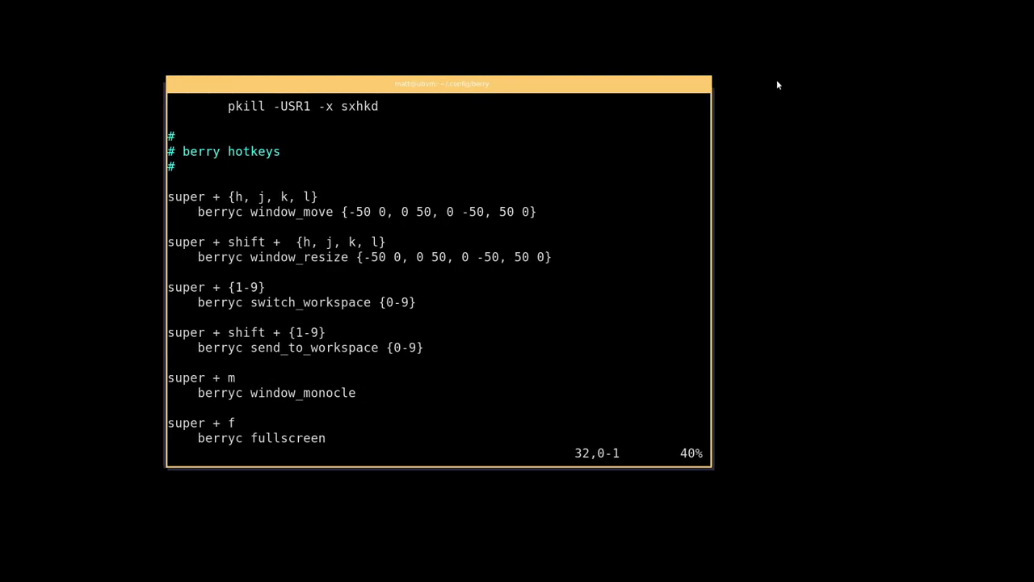
{"action": "key", "text": "super+l"}
{"action": "key", "text": "super+l"}
{"action": "key", "text": "super+l"}
{"action": "key", "text": "super+l"}
{"action": "key", "text": "super+k"}
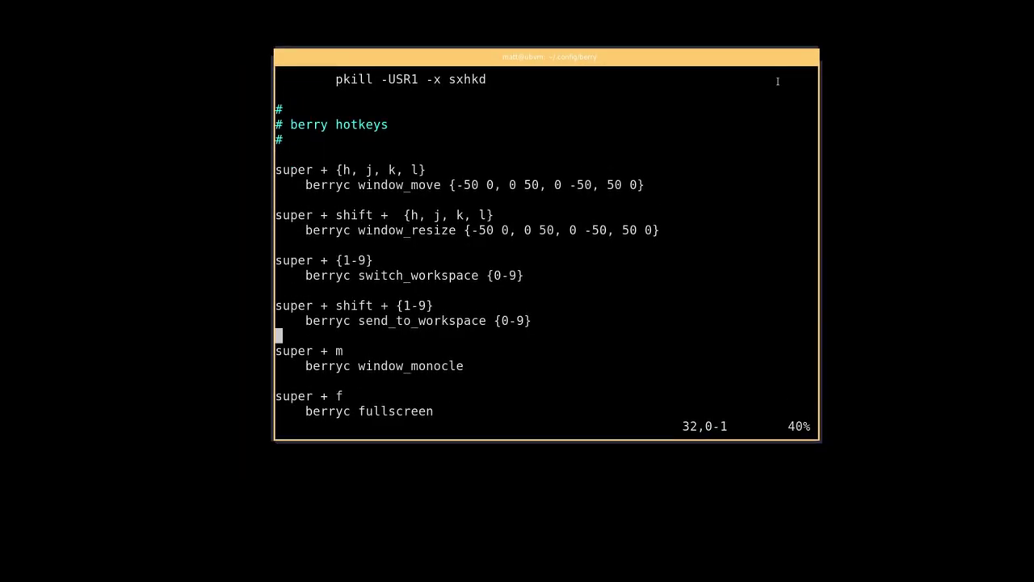
Step: Test the resize hotkeys on the window's height and width, then the monocle layout
{"action": "key", "text": "super+shift+k"}
{"action": "key", "text": "super+shift+k"}
{"action": "key", "text": "super+shift+k"}
{"action": "key", "text": "super+shift+j"}
{"action": "key", "text": "super+shift+j"}
{"action": "key", "text": "super+shift+j"}
{"action": "key", "text": "super+shift+j"}
{"action": "key", "text": "super+shift+j"}
{"action": "key", "text": "super+shift+l"}
{"action": "key", "text": "super+shift+l"}
{"action": "key", "text": "super+shift+l"}
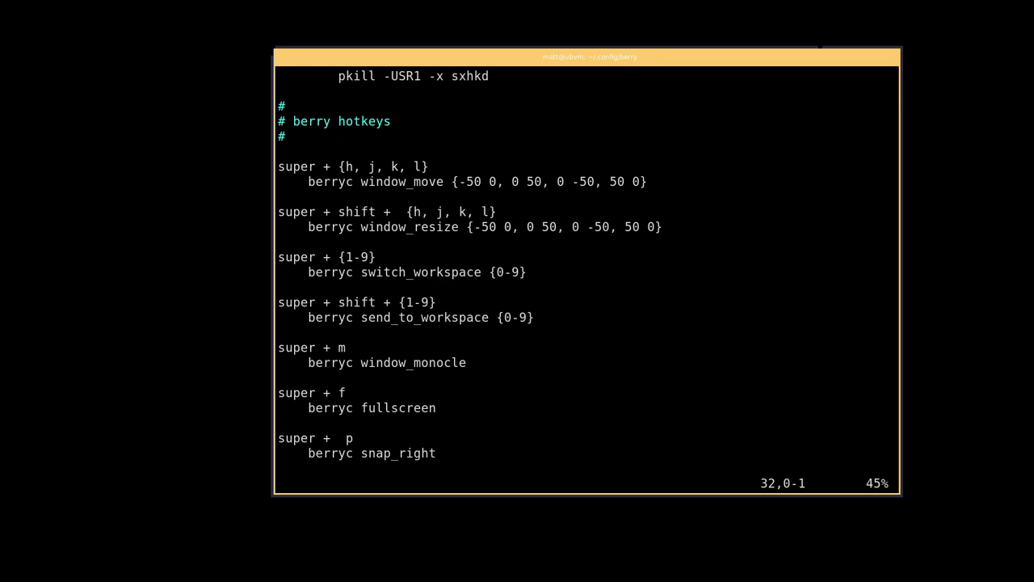
{"action": "key", "text": "super+m"}
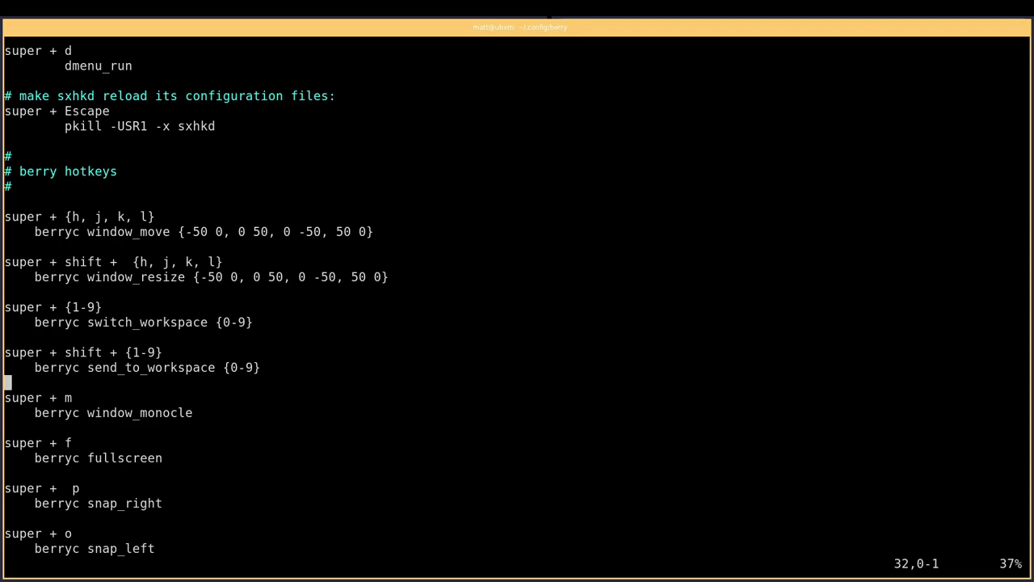
Step: Toggle fullscreen, snap the window left and right, then centre it
{"action": "key", "text": "super+f"}
{"action": "key", "text": "super+f"}
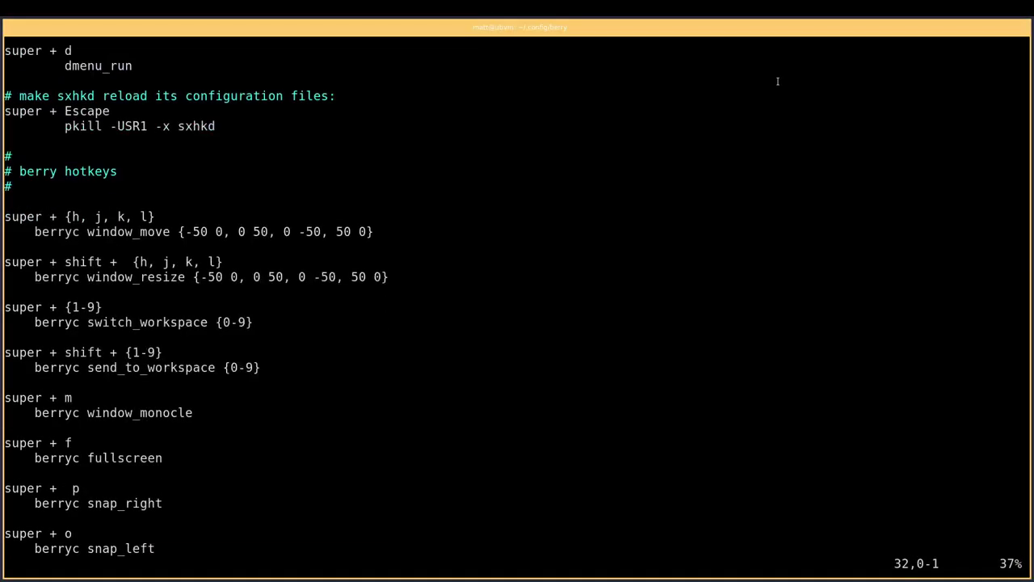
{"action": "key", "text": "super+f"}
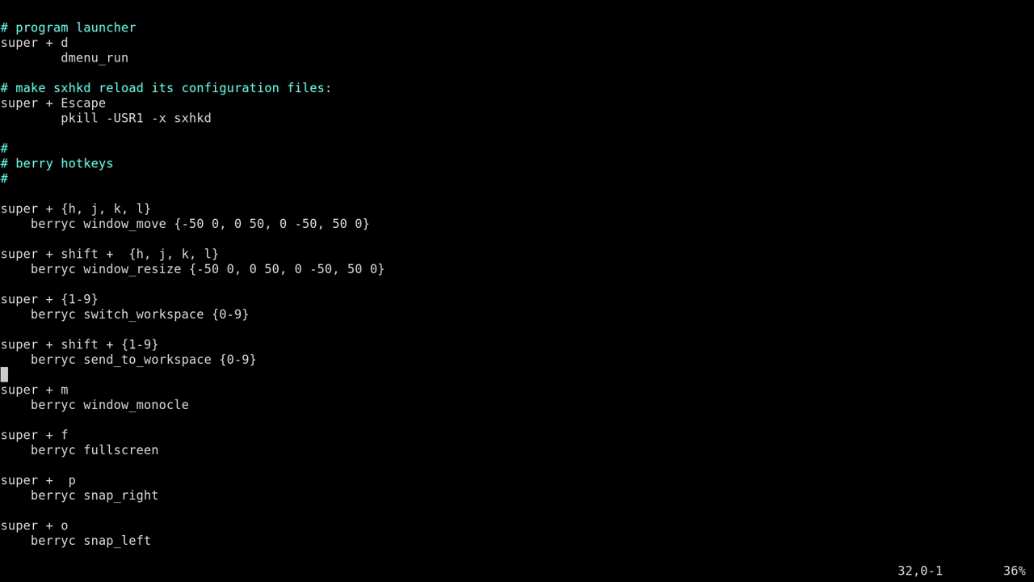
{"action": "key", "text": "super+f"}
{"action": "key", "text": "super+o"}
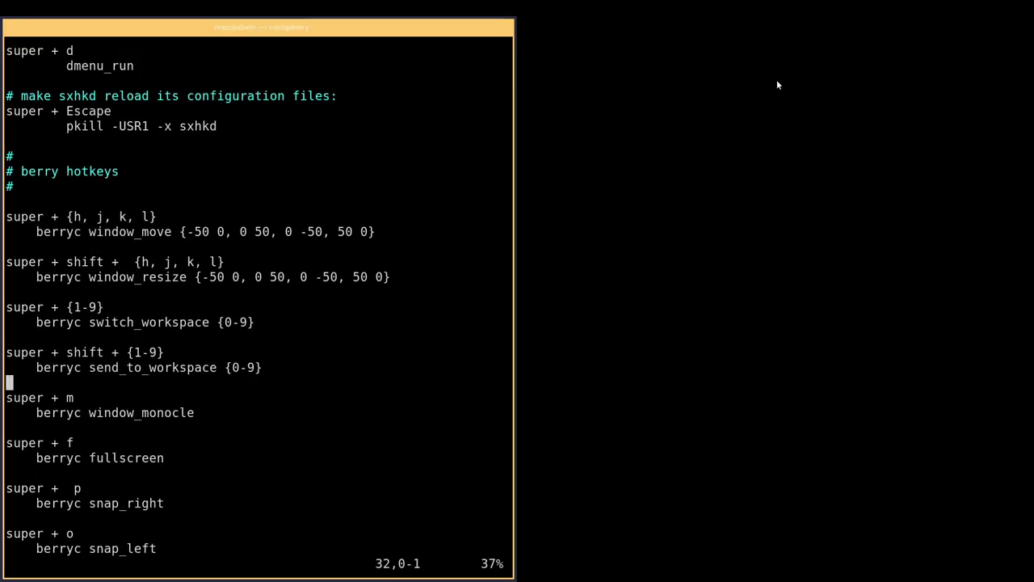
{"action": "key", "text": "super+p"}
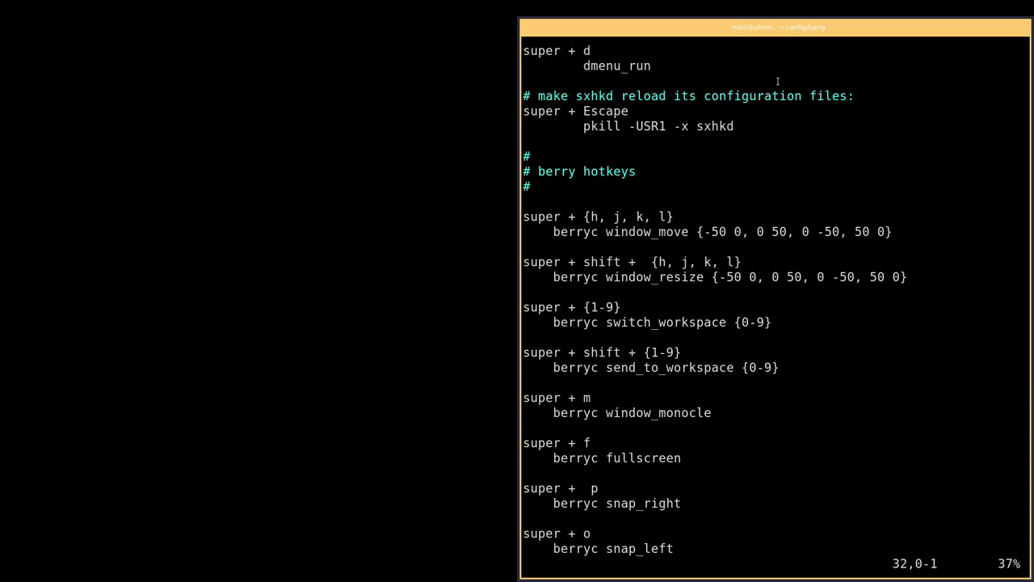
{"action": "key", "text": "super+c"}
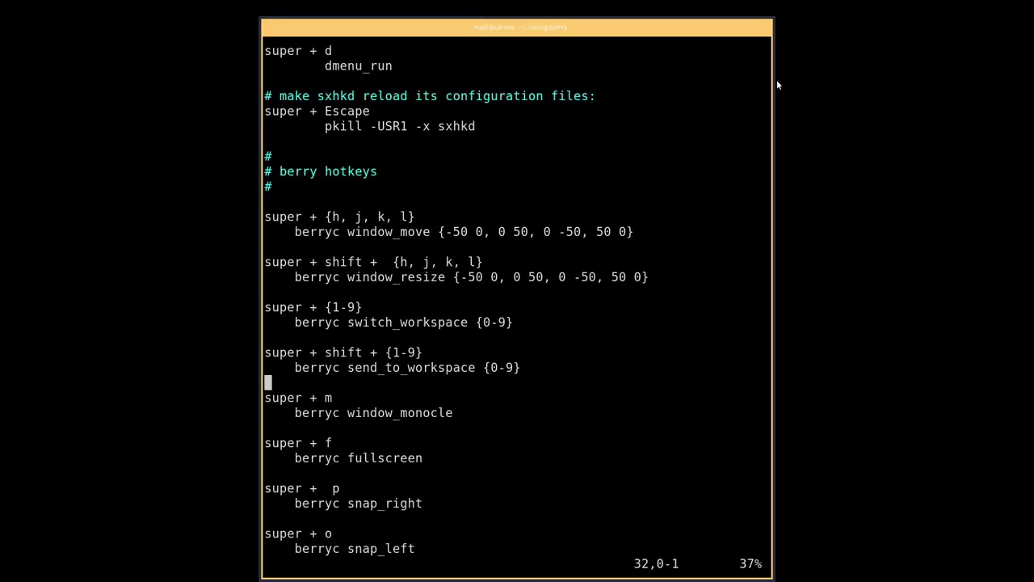
Step: Scroll to the end of the hotkeys at pointer_focus and quit Vim
{"action": "key", "text": "j"}
{"action": "key", "text": "j"}
{"action": "key", "text": "j"}
{"action": "key", "text": "j"}
{"action": "key", "text": "j"}
{"action": "key", "text": "j"}
{"action": "key", "text": "j"}
{"action": "key", "text": "j"}
{"action": "key", "text": "j"}
{"action": "key", "text": "j"}
{"action": "key", "text": "j"}
{"action": "key", "text": "j"}
{"action": "key", "text": "j"}
{"action": "key", "text": "j"}
{"action": "key", "text": "j"}
{"action": "key", "text": "j"}
{"action": "key", "text": "j"}
{"action": "key", "text": "j"}
{"action": "key", "text": "j"}
{"action": "key", "text": "j"}
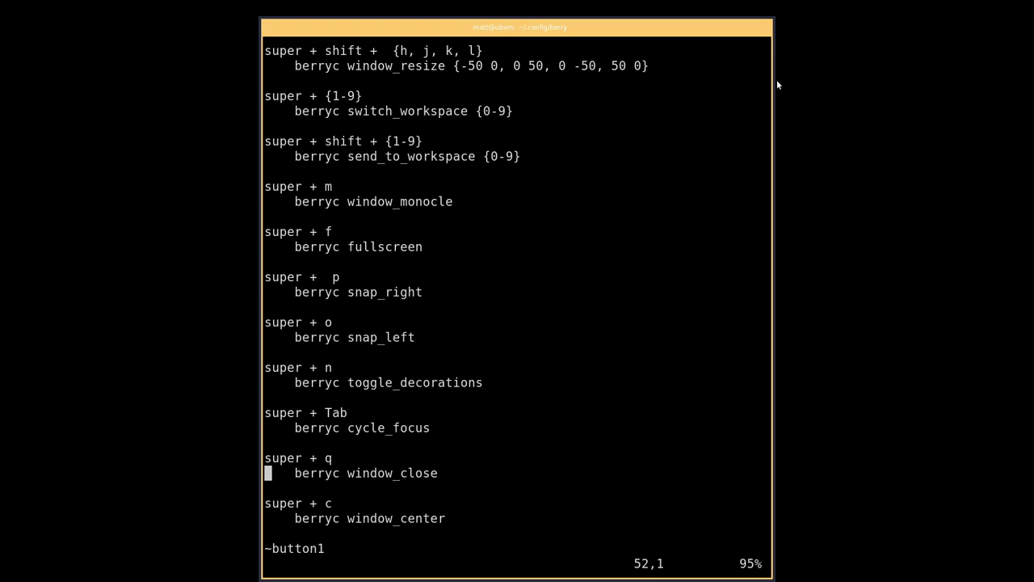
{"action": "key", "text": "j"}
{"action": "key", "text": "j"}
{"action": "key", "text": "j"}
{"action": "key", "text": "j"}
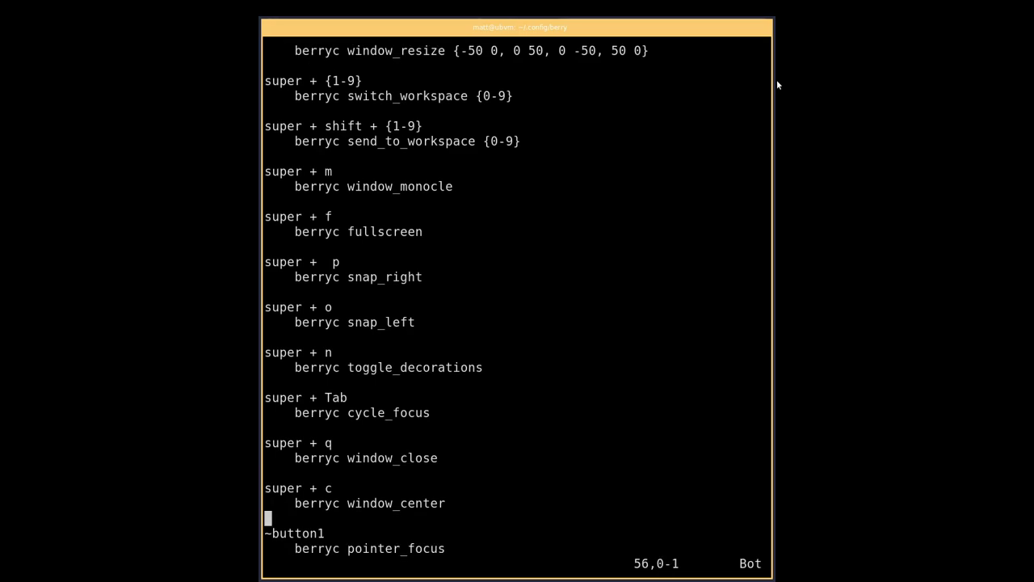
{"action": "key", "text": "j"}
{"action": "key", "text": "j"}
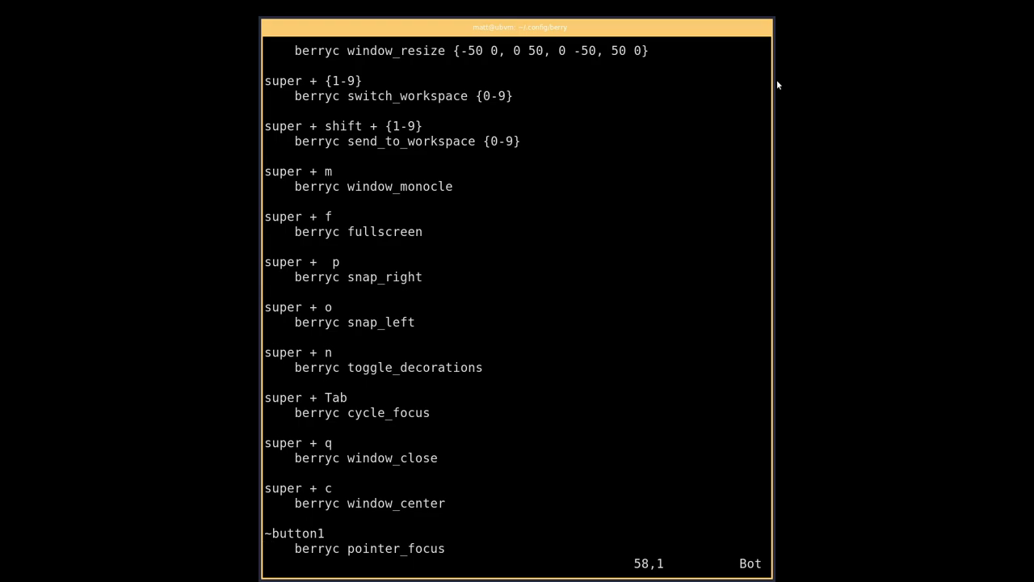
{"action": "key", "text": "shift+z"}
{"action": "key", "text": "shift+z"}
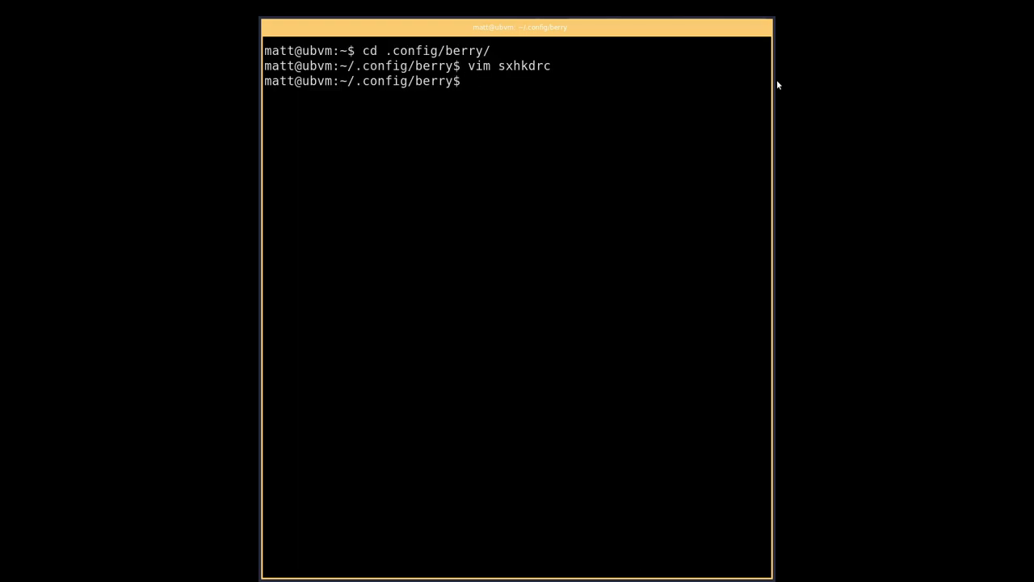
Step: Open autostart in Vim and review the border_width and title_height decoration settings
{"action": "type", "text": "vim co"}
{"action": "key", "text": "BackSpace"}
{"action": "key", "text": "BackSpace"}
{"action": "type", "text": "a"}
{"action": "key", "text": "Tab"}
{"action": "key", "text": "Return"}
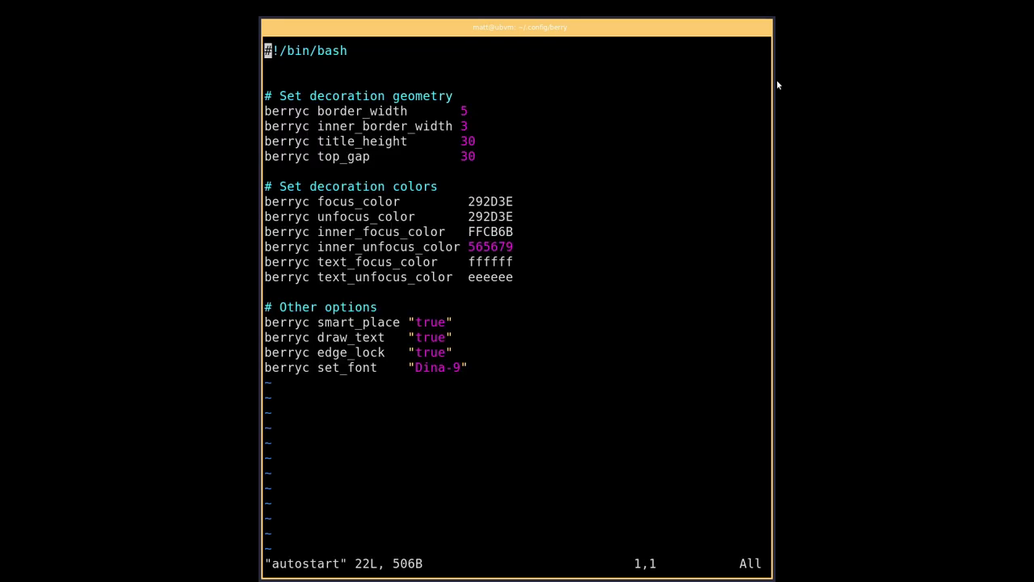
{"action": "key", "text": "j"}
{"action": "key", "text": "j"}
{"action": "key", "text": "j"}
{"action": "key", "text": "j"}
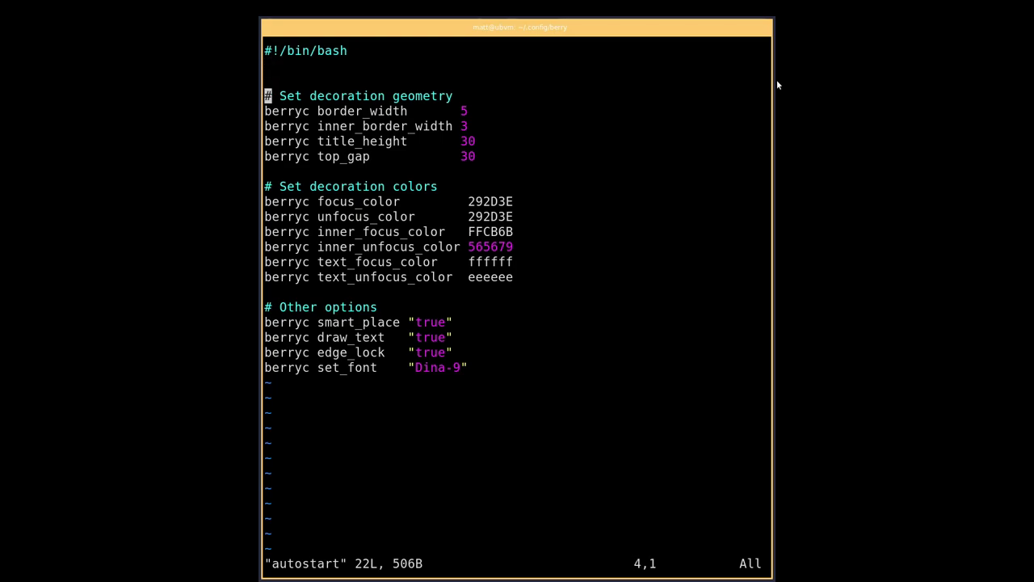
{"action": "key", "text": "j"}
{"action": "key", "text": "j"}
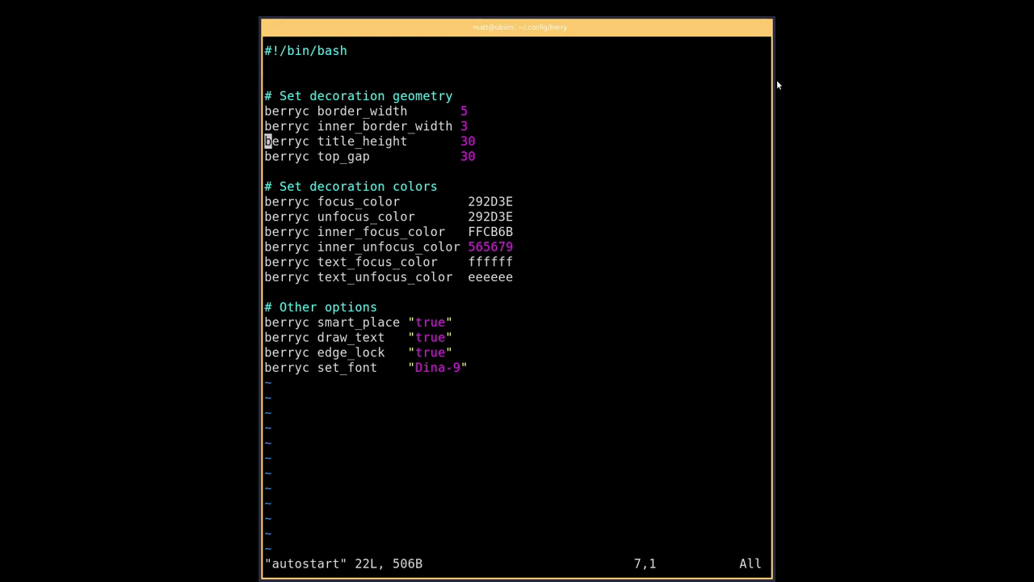
{"action": "key", "text": "j"}
{"action": "key", "text": "j"}
{"action": "key", "text": "j"}
{"action": "key", "text": "j"}
{"action": "key", "text": "j"}
{"action": "key", "text": "j"}
{"action": "key", "text": "j"}
{"action": "key", "text": "j"}
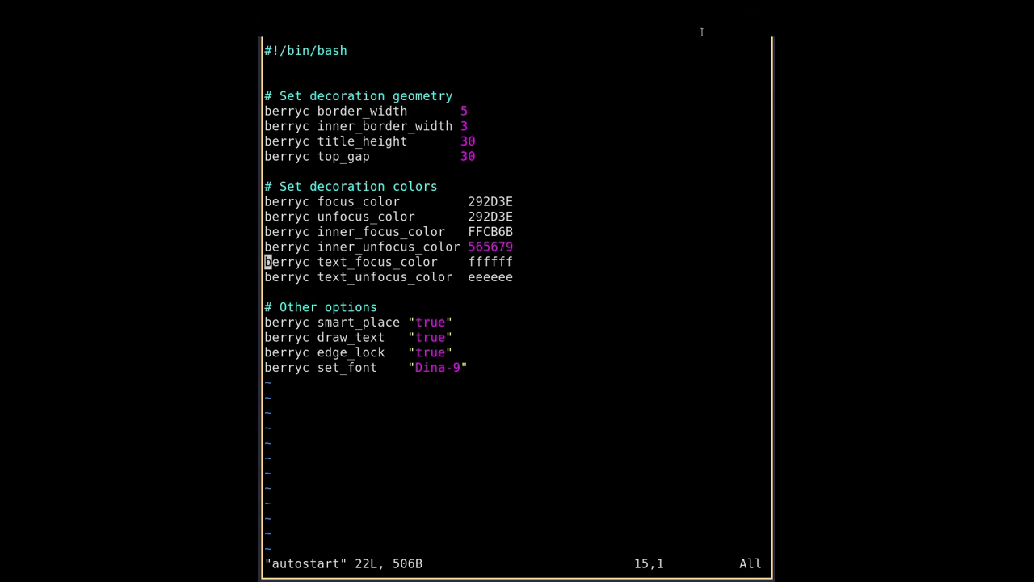
Step: Close the terminal and launch Firefox from the dmenu launcher
{"action": "key", "text": "super"}
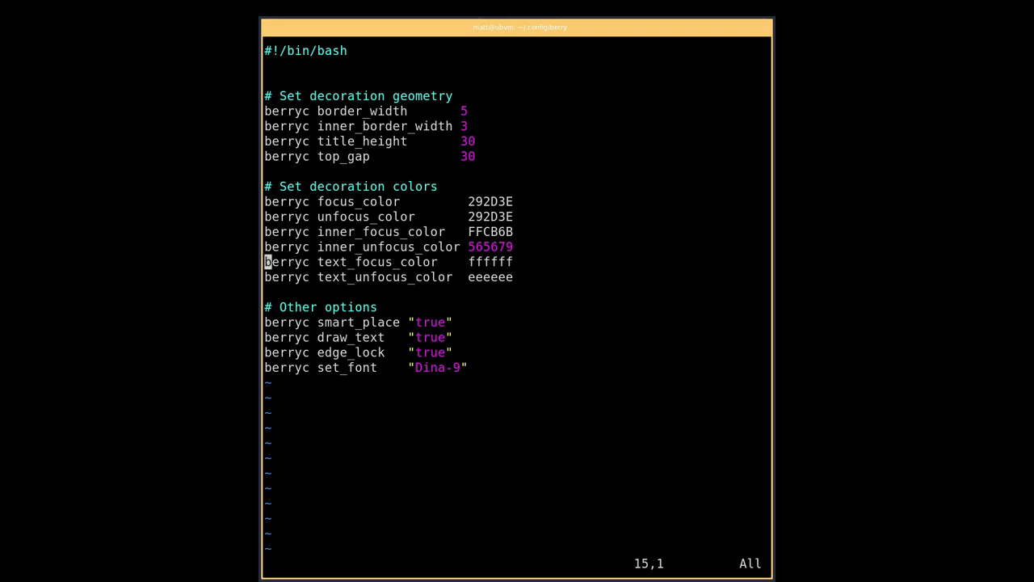
{"action": "key", "text": "super+q"}
{"action": "key", "text": "super+d"}
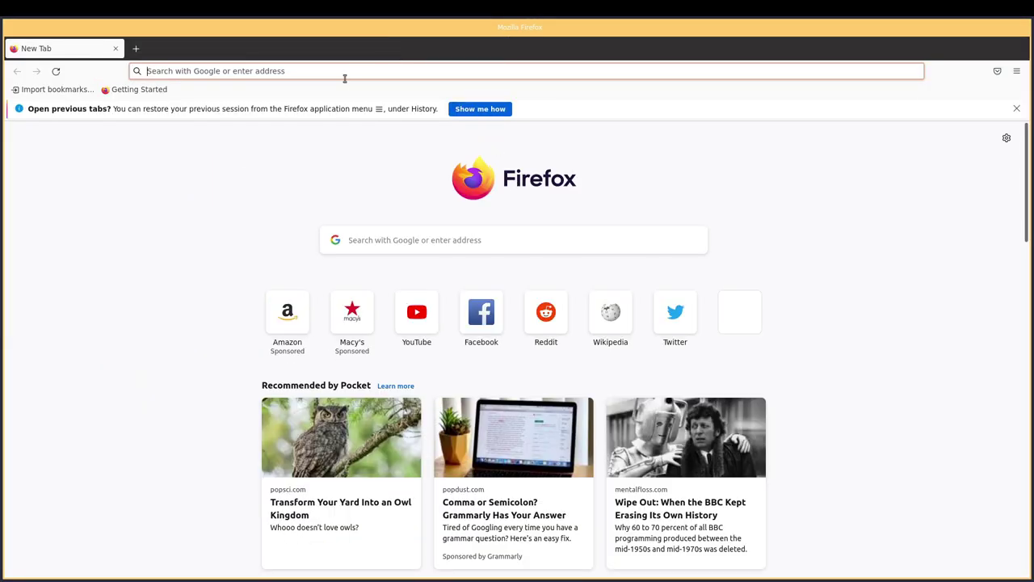
Step: Go to berrywm.org and read the Advanced Usage page down to its scripting example
{"action": "left_click", "coordinate": [350, 65]}
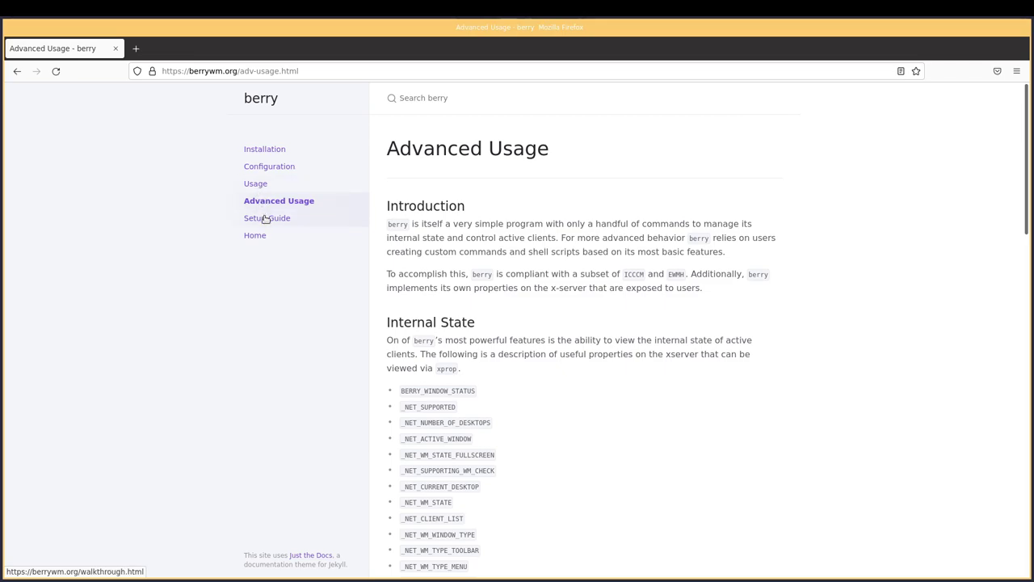
{"action": "scroll", "coordinate": [265, 219], "scroll_direction": "down", "scroll_amount": 3}
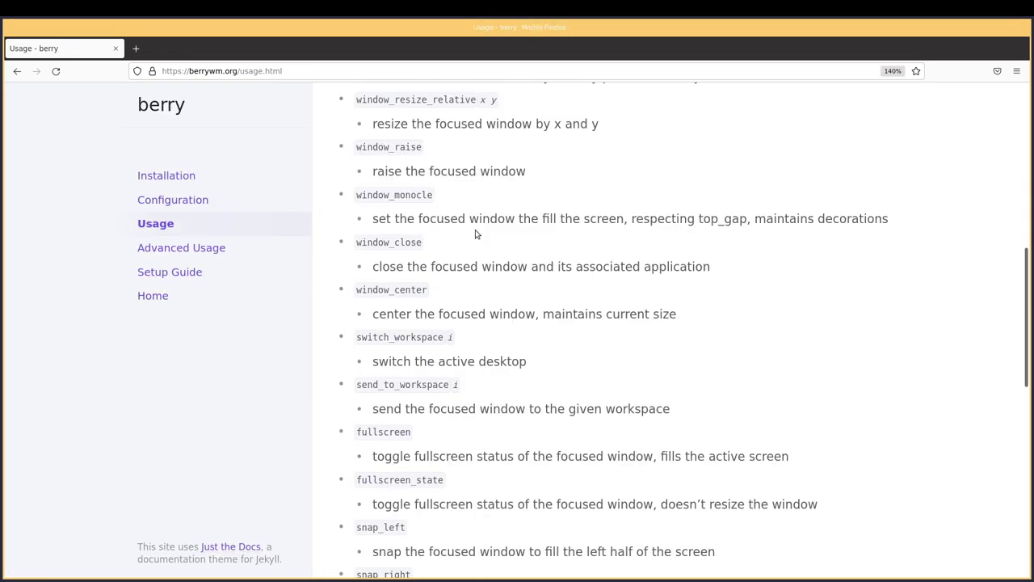
{"action": "scroll", "coordinate": [475, 235], "scroll_direction": "up", "scroll_amount": 2}
{"action": "scroll", "coordinate": [476, 235], "scroll_direction": "up", "scroll_amount": 2}
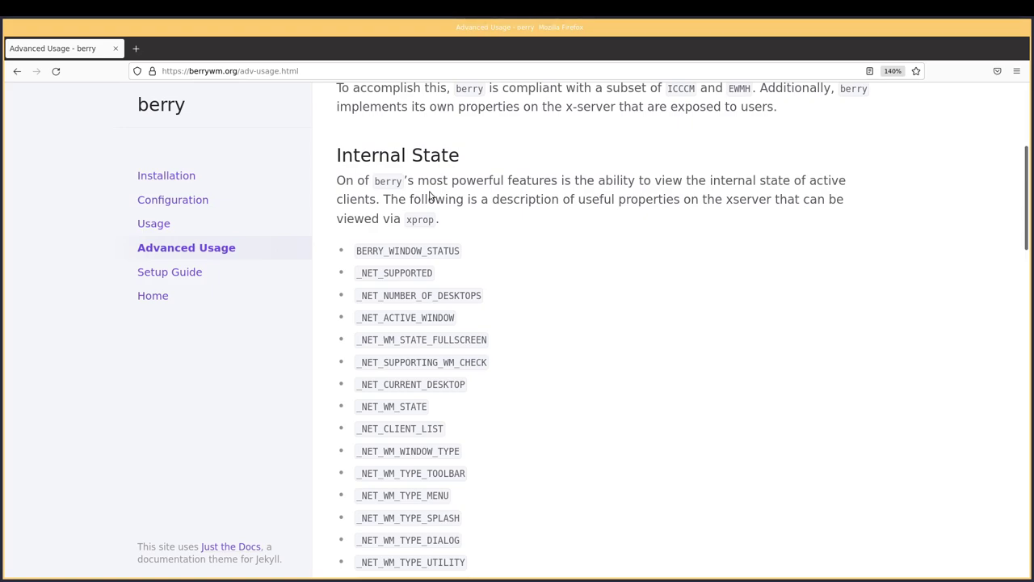
{"action": "scroll", "coordinate": [430, 196], "scroll_direction": "down", "scroll_amount": 10}
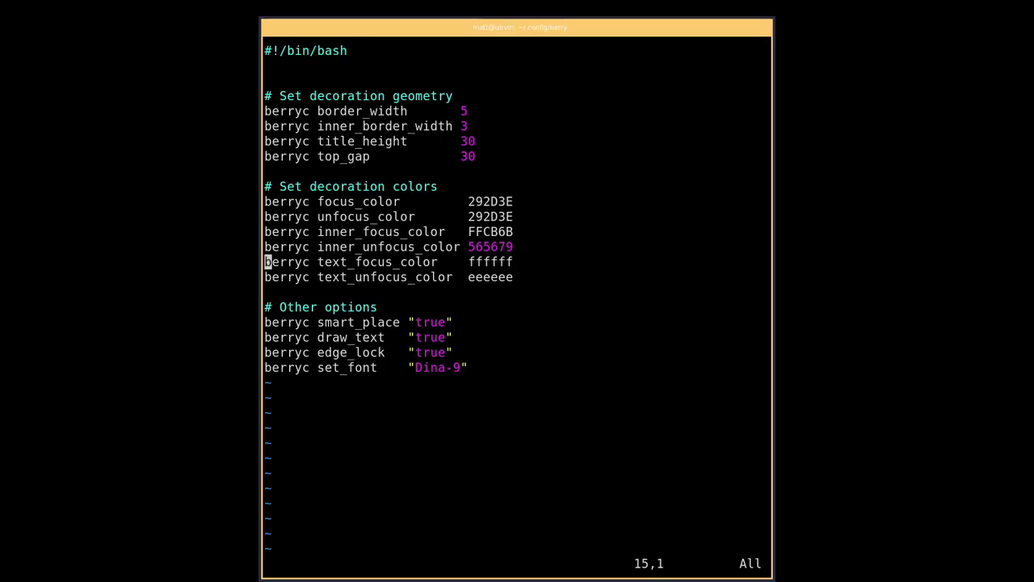
Step: Change title_height from 30 to 0 in autostart and save it with :w
{"action": "key", "text": "k"}
{"action": "key", "text": "k"}
{"action": "key", "text": "k"}
{"action": "key", "text": "k"}
{"action": "key", "text": "k"}
{"action": "key", "text": "k"}
{"action": "key", "text": "k"}
{"action": "key", "text": "k"}
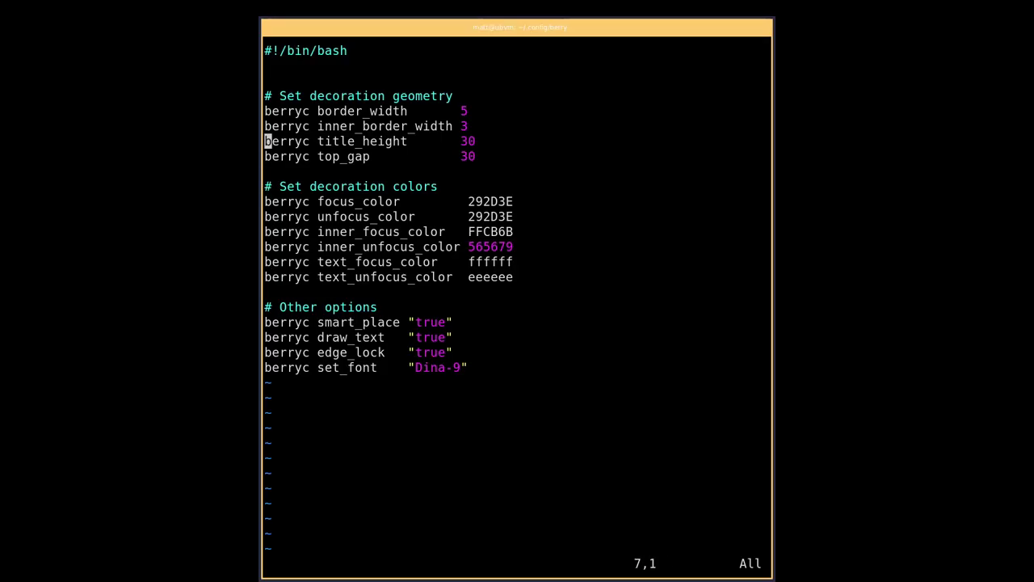
{"action": "key", "text": "l"}
{"action": "key", "text": "l"}
{"action": "key", "text": "l"}
{"action": "key", "text": "l"}
{"action": "key", "text": "l"}
{"action": "key", "text": "l"}
{"action": "key", "text": "l"}
{"action": "key", "text": "l"}
{"action": "key", "text": "l"}
{"action": "key", "text": "l"}
{"action": "key", "text": "l"}
{"action": "key", "text": "l"}
{"action": "key", "text": "l"}
{"action": "key", "text": "l"}
{"action": "key", "text": "l"}
{"action": "key", "text": "l"}
{"action": "key", "text": "l"}
{"action": "key", "text": "l"}
{"action": "key", "text": "l"}
{"action": "key", "text": "l"}
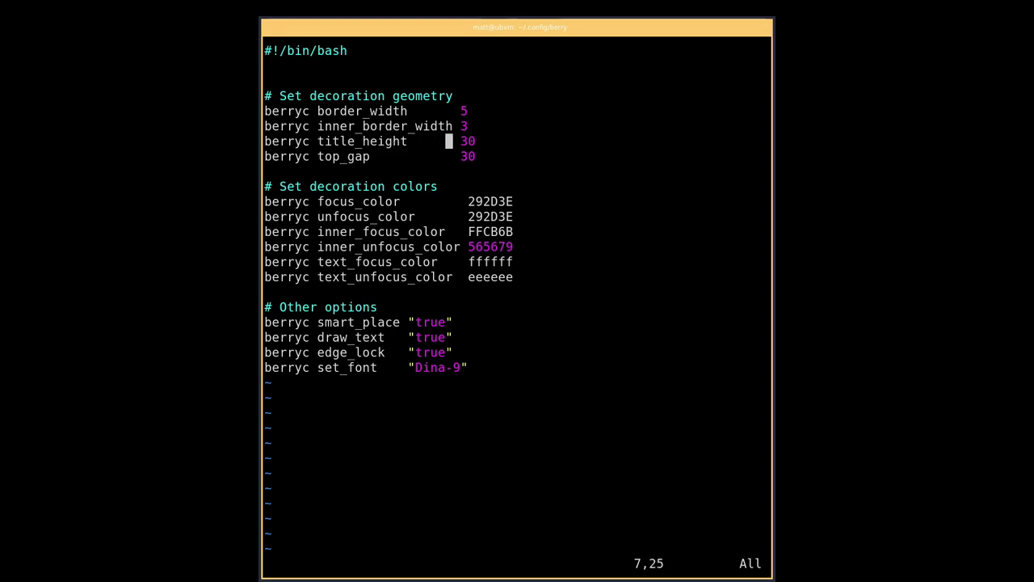
{"action": "key", "text": "w"}
{"action": "key", "text": "c"}
{"action": "key", "text": "l"}
{"action": "key", "text": "Escape"}
{"action": "type", "text": ":w"}
{"action": "key", "text": "Return"}
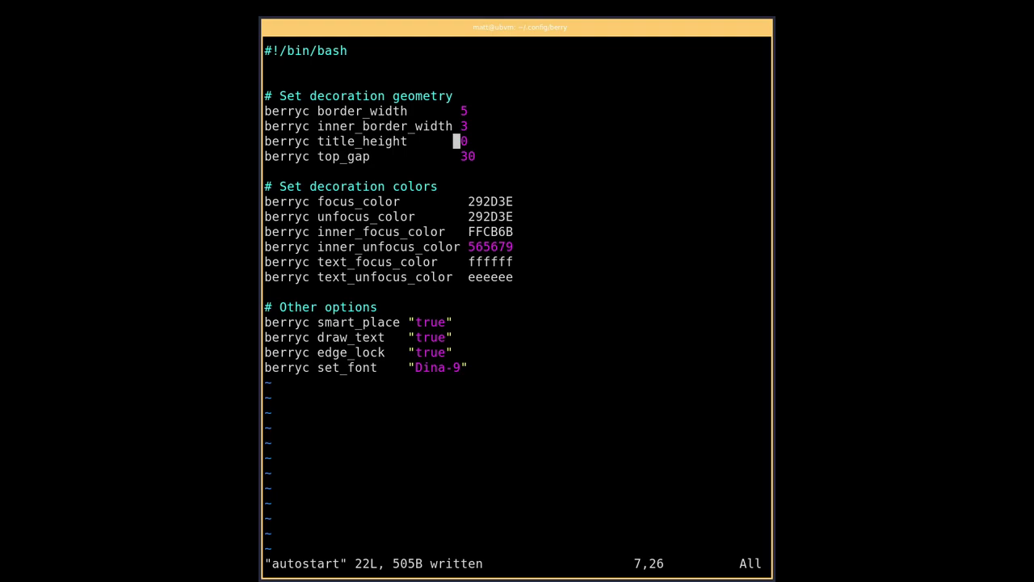
Step: Quit the autostart file, open sxhkdrc in Vim and scroll through the hotkeys
{"action": "type", "text": ":q"}
{"action": "key", "text": "Return"}
{"action": "type", "text": "vioi"}
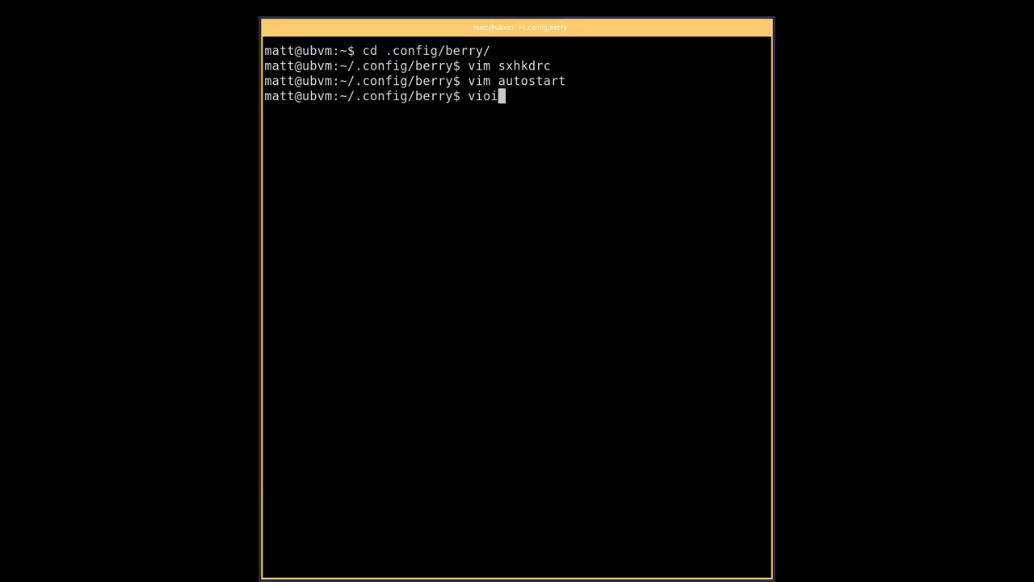
{"action": "key", "text": "BackSpace"}
{"action": "key", "text": "BackSpace"}
{"action": "type", "text": "m s"}
{"action": "key", "text": "Tab"}
{"action": "key", "text": "Return"}
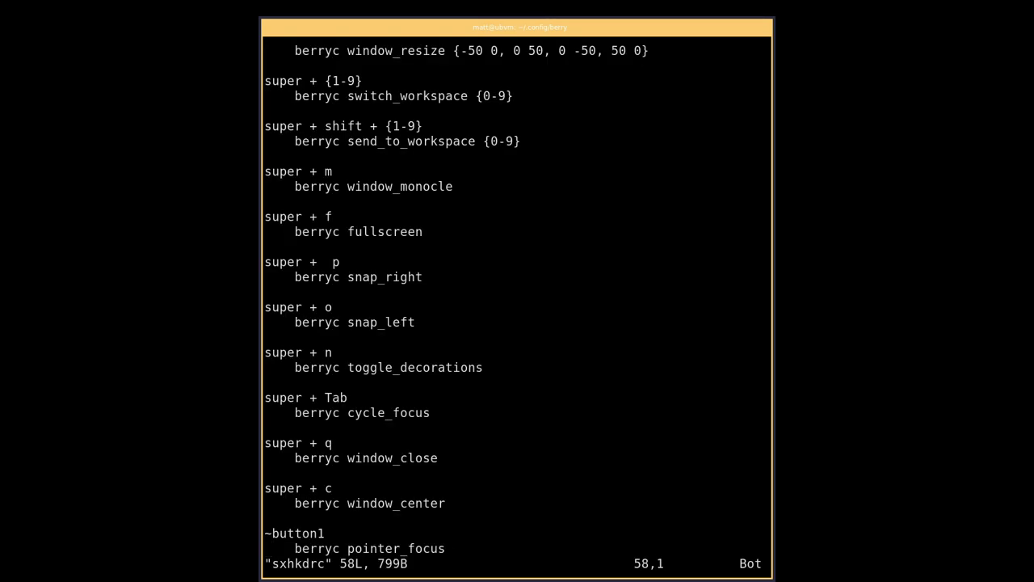
{"action": "key", "text": "k"}
{"action": "key", "text": "k"}
{"action": "key", "text": "k"}
{"action": "key", "text": "k"}
{"action": "key", "text": "k"}
{"action": "key", "text": "k"}
{"action": "key", "text": "k"}
{"action": "key", "text": "k"}
{"action": "key", "text": "k"}
{"action": "key", "text": "k"}
{"action": "key", "text": "k"}
{"action": "key", "text": "k"}
{"action": "key", "text": "k"}
{"action": "key", "text": "k"}
{"action": "key", "text": "k"}
{"action": "key", "text": "k"}
{"action": "key", "text": "k"}
{"action": "key", "text": "k"}
{"action": "key", "text": "k"}
{"action": "key", "text": "k"}
{"action": "key", "text": "k"}
{"action": "key", "text": "k"}
{"action": "key", "text": "k"}
{"action": "key", "text": "k"}
{"action": "key", "text": "k"}
{"action": "key", "text": "k"}
{"action": "key", "text": "k"}
{"action": "key", "text": "k"}
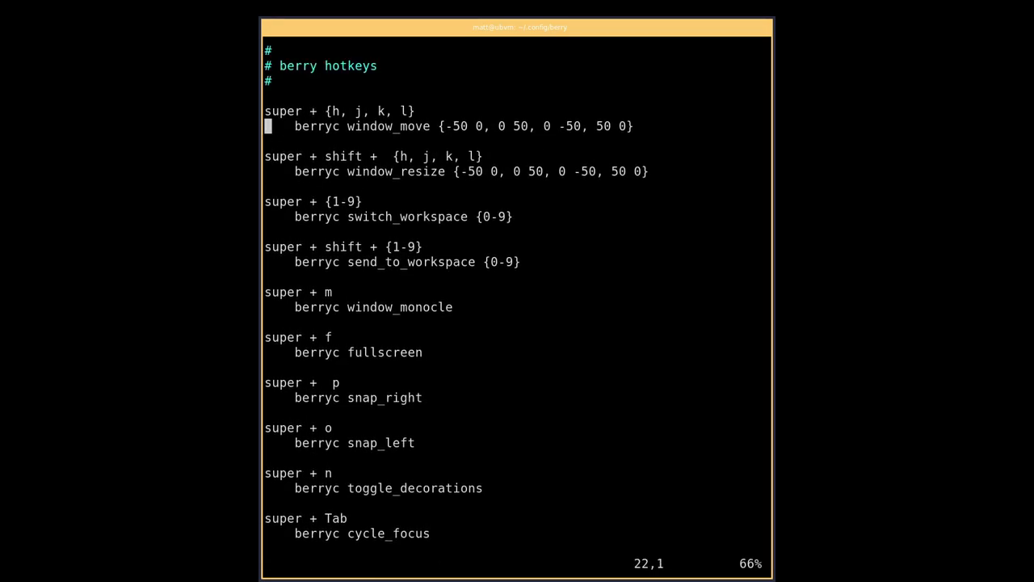
{"action": "key", "text": "j"}
{"action": "key", "text": "j"}
{"action": "key", "text": "j"}
{"action": "key", "text": "j"}
{"action": "key", "text": "j"}
{"action": "key", "text": "j"}
{"action": "key", "text": "j"}
{"action": "key", "text": "j"}
{"action": "key", "text": "j"}
{"action": "key", "text": "j"}
Step: Compare against the berry configuration page in Firefox, maximise the editor, and open a new terminal
{"action": "key", "text": "alt+Tab"}
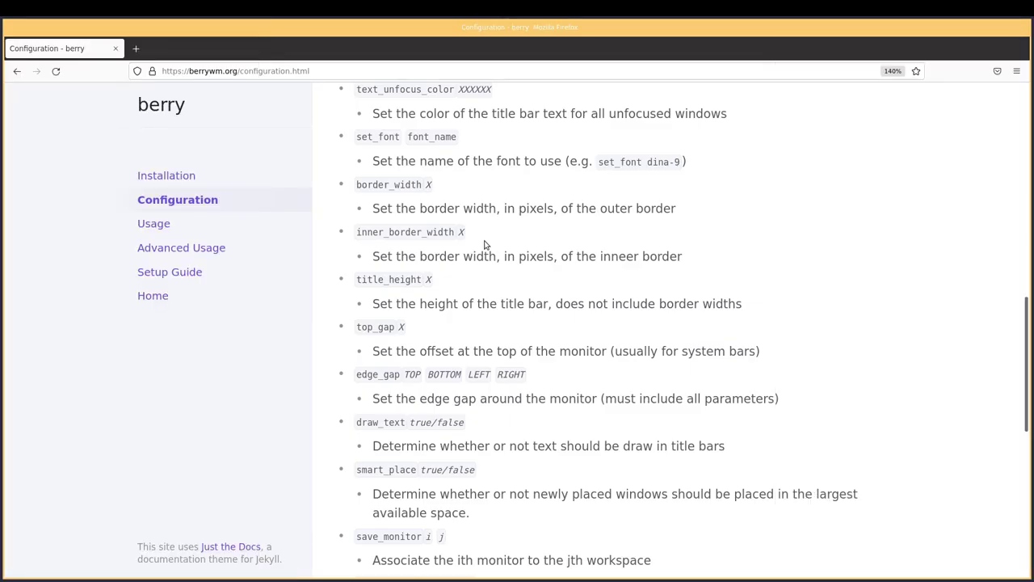
{"action": "scroll", "coordinate": [485, 245], "scroll_direction": "up", "scroll_amount": 2}
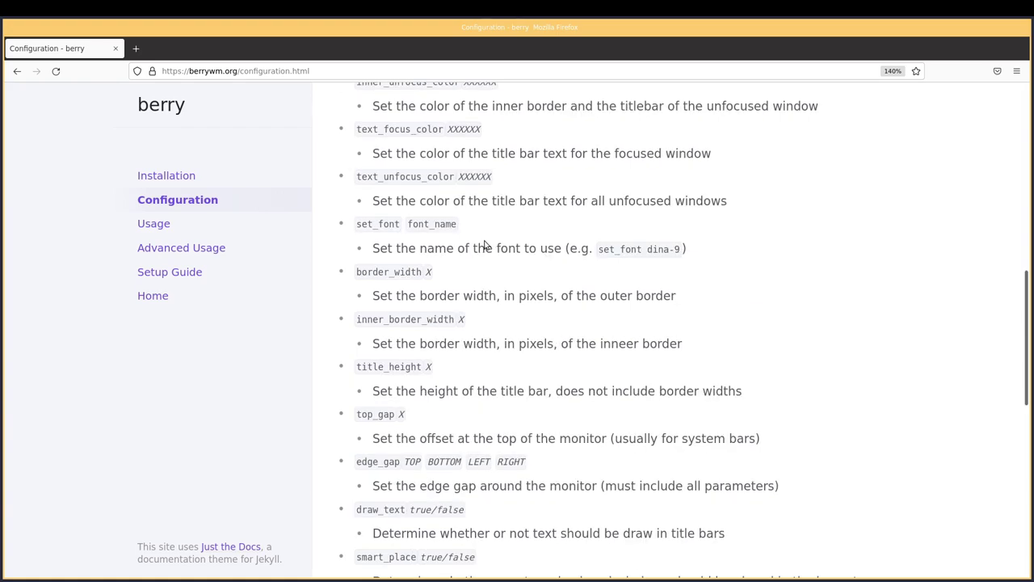
{"action": "scroll", "coordinate": [484, 245], "scroll_direction": "down", "scroll_amount": 3}
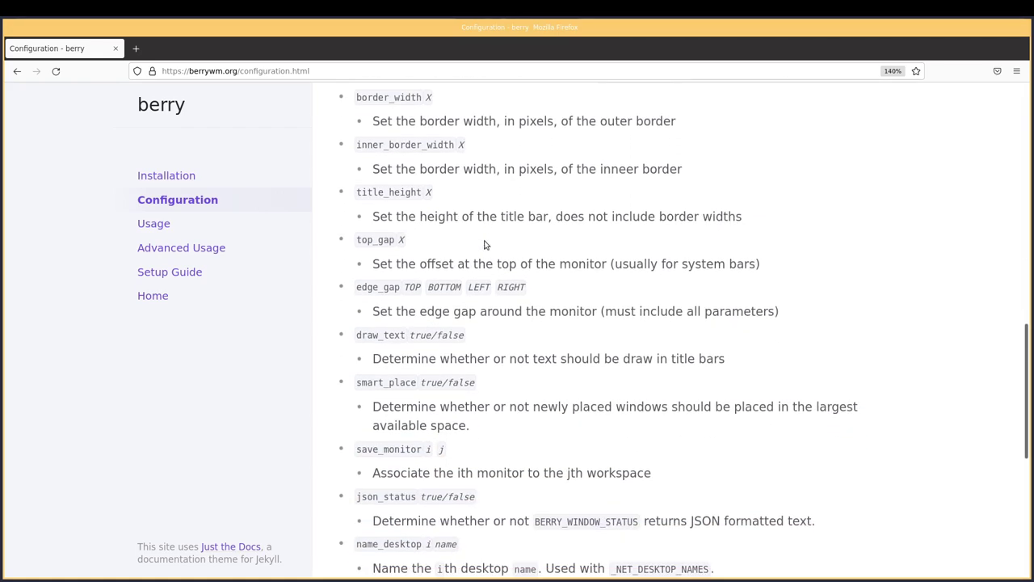
{"action": "key", "text": "alt+Tab"}
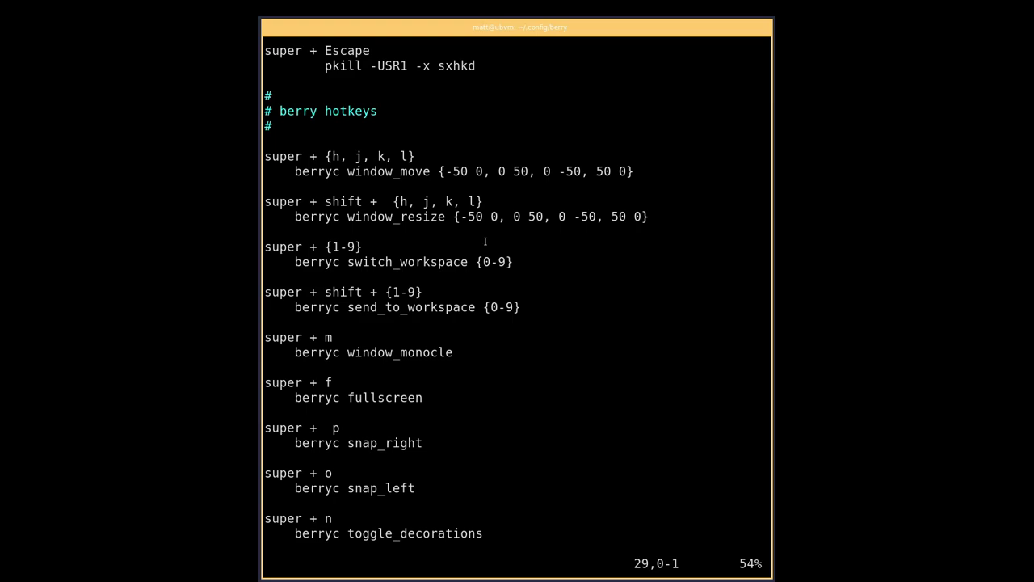
{"action": "key", "text": "super+m"}
{"action": "key", "text": "super+Return"}
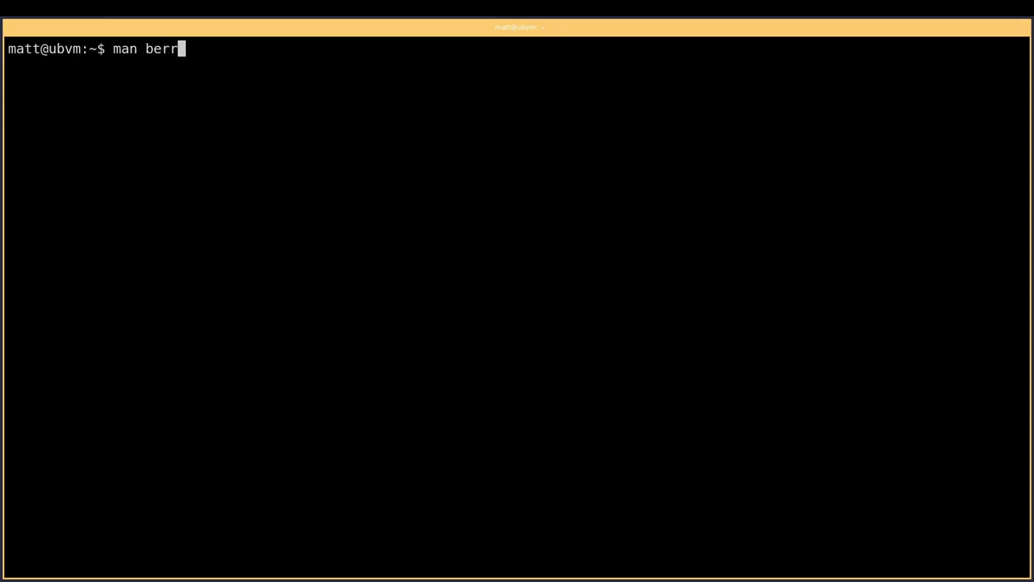
Step: Open the berry manual page and compare it with the Firefox configuration docs
{"action": "key", "text": "Return"}
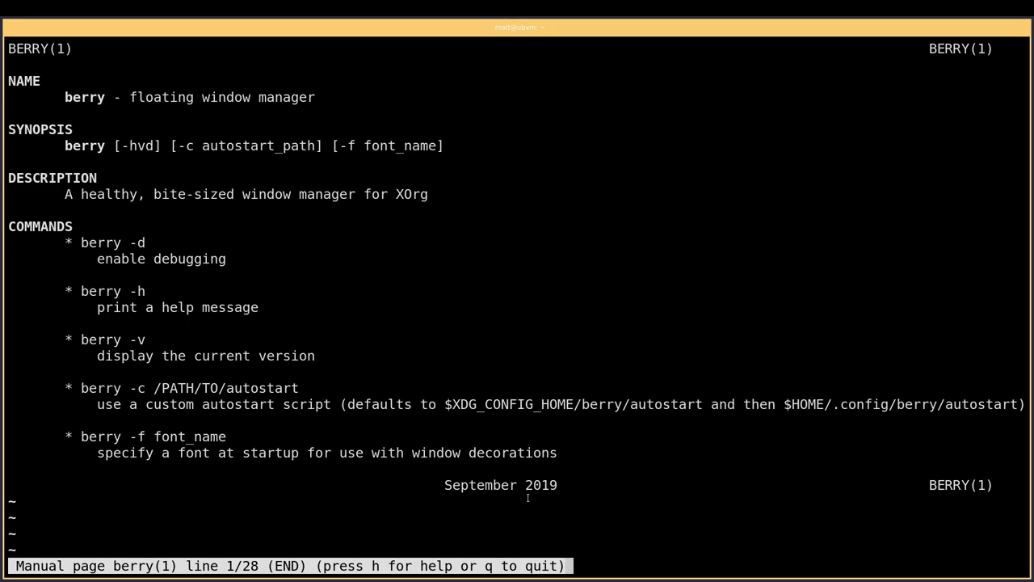
{"action": "key", "text": "alt+Tab"}
{"action": "scroll", "coordinate": [527, 501], "scroll_direction": "down", "scroll_amount": 5}
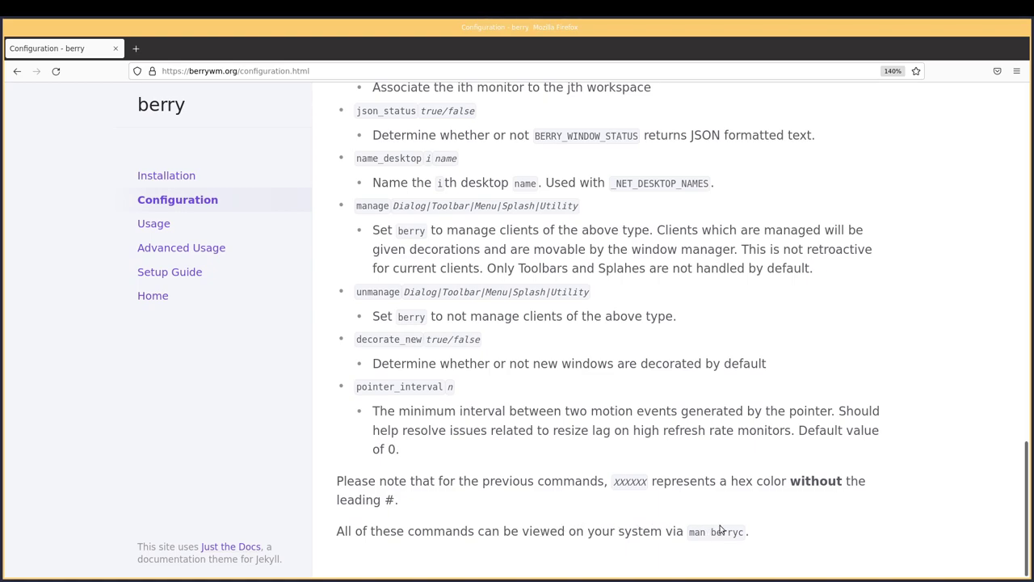
{"action": "key", "text": "alt+Tab"}
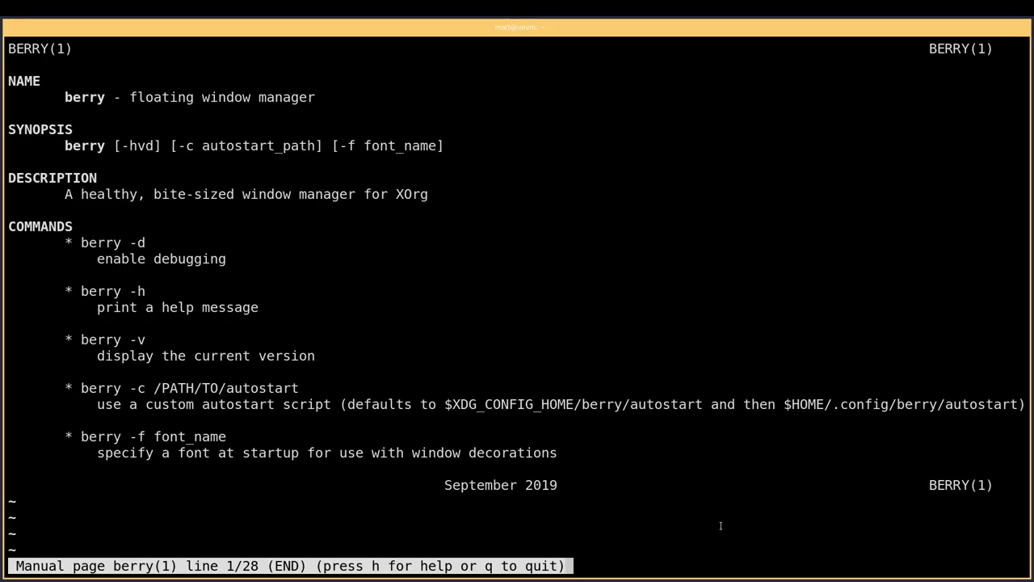
Step: Open the berryc manual and read its window, workspace and fullscreen commands
{"action": "type", "text": "qman berryc"}
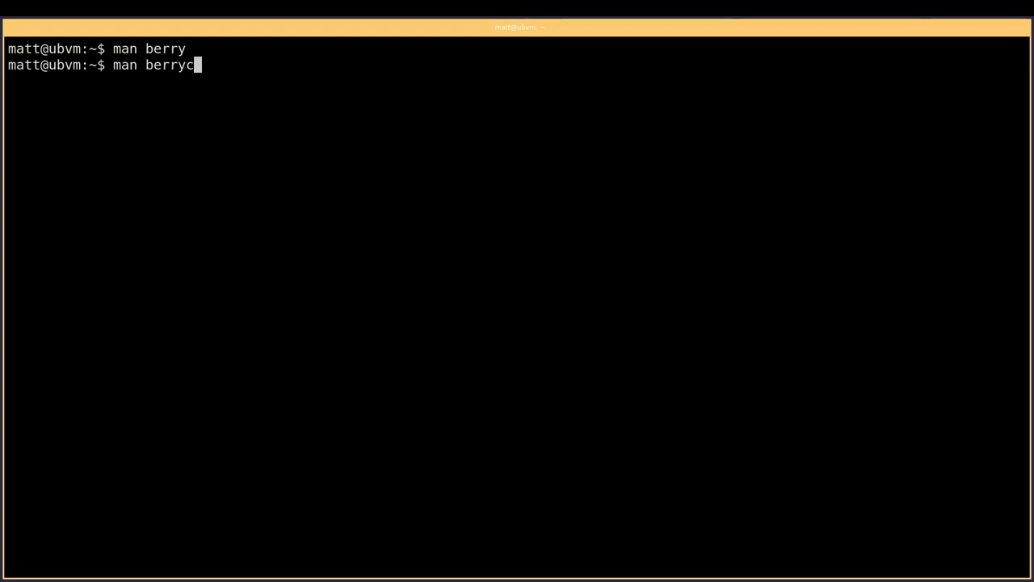
{"action": "key", "text": "Return"}
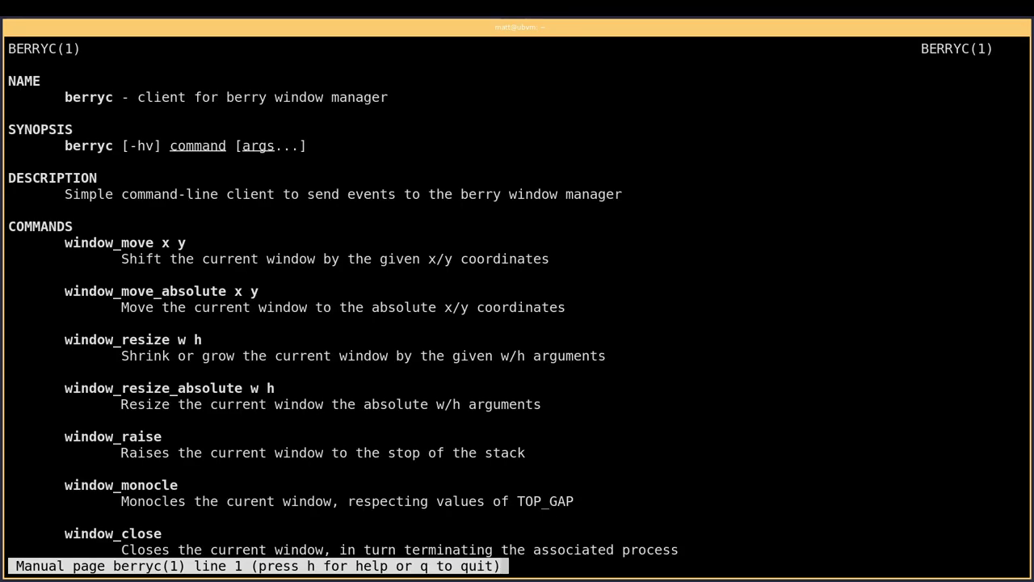
{"action": "key", "text": "Down"}
{"action": "key", "text": "Down"}
{"action": "key", "text": "Down"}
{"action": "key", "text": "Down"}
{"action": "key", "text": "Up"}
{"action": "key", "text": "Up"}
{"action": "key", "text": "Up"}
{"action": "key", "text": "Up"}
{"action": "key", "text": "Down"}
{"action": "key", "text": "Down"}
{"action": "key", "text": "Down"}
{"action": "key", "text": "Down"}
{"action": "key", "text": "Down"}
{"action": "key", "text": "Down"}
{"action": "key", "text": "Down"}
{"action": "key", "text": "Down"}
{"action": "key", "text": "Down"}
{"action": "key", "text": "Down"}
{"action": "key", "text": "Down"}
{"action": "key", "text": "Down"}
{"action": "key", "text": "Down"}
{"action": "key", "text": "Down"}
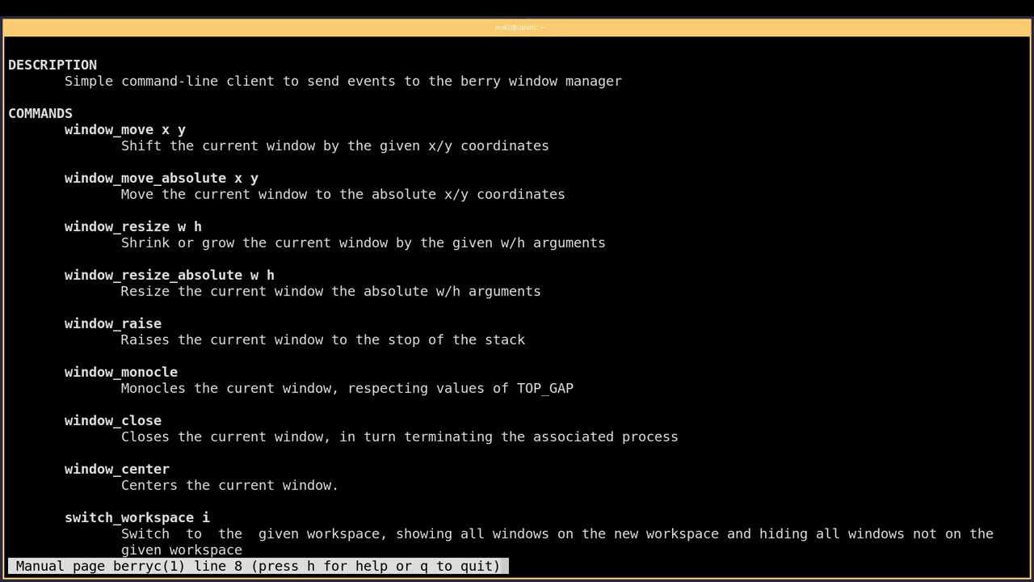
{"action": "key", "text": "Down"}
{"action": "key", "text": "Down"}
{"action": "key", "text": "Down"}
{"action": "key", "text": "Down"}
{"action": "key", "text": "Down"}
{"action": "key", "text": "Down"}
{"action": "key", "text": "Down"}
{"action": "key", "text": "Down"}
{"action": "key", "text": "Down"}
{"action": "key", "text": "Down"}
{"action": "key", "text": "Down"}
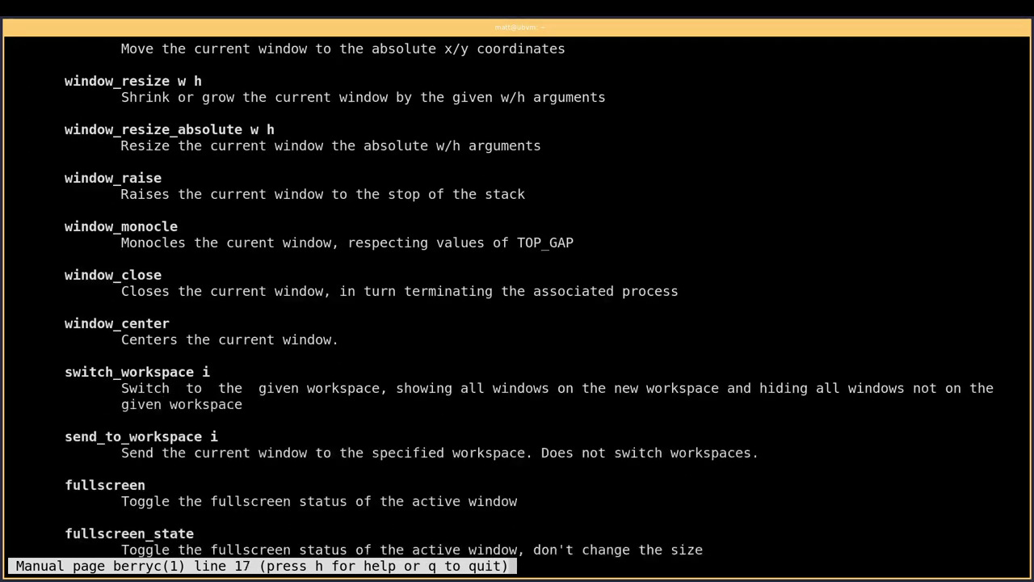
Step: Read berryc's border, title_height, mask and pointer_interval options to the end, then close it
{"action": "key", "text": "Down"}
{"action": "key", "text": "Down"}
{"action": "key", "text": "Down"}
{"action": "key", "text": "Down"}
{"action": "key", "text": "Down"}
{"action": "key", "text": "Down"}
{"action": "key", "text": "Down"}
{"action": "key", "text": "Down"}
{"action": "key", "text": "Down"}
{"action": "key", "text": "Page_Down"}
{"action": "key", "text": "Down"}
{"action": "key", "text": "Down"}
{"action": "key", "text": "Down"}
{"action": "key", "text": "Down"}
{"action": "key", "text": "Down"}
{"action": "key", "text": "Down"}
{"action": "key", "text": "Down"}
{"action": "key", "text": "Down"}
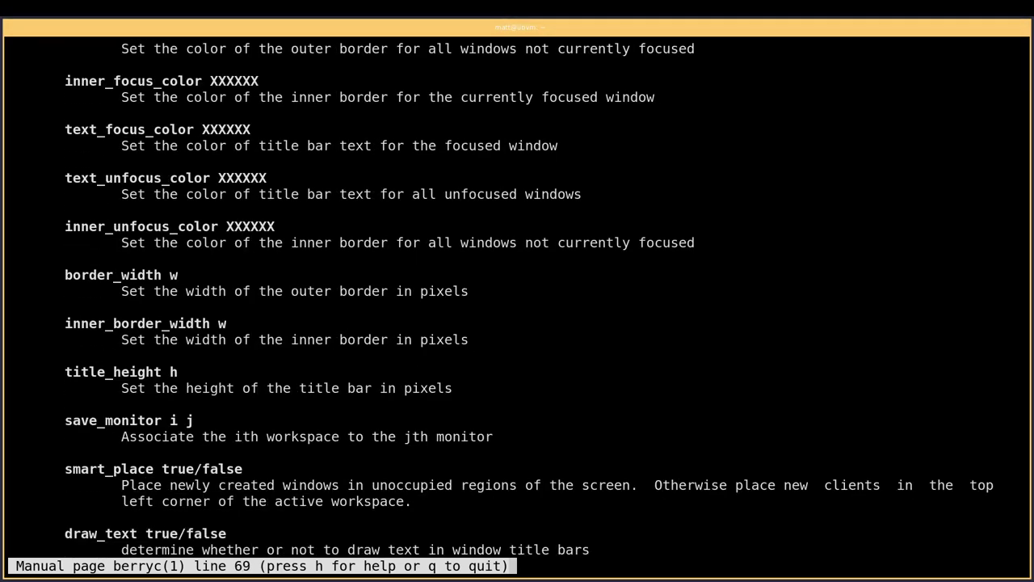
{"action": "key", "text": "Down"}
{"action": "key", "text": "Down"}
{"action": "key", "text": "Down"}
{"action": "key", "text": "Down"}
{"action": "key", "text": "Down"}
{"action": "key", "text": "Down"}
{"action": "key", "text": "Down"}
{"action": "key", "text": "Down"}
{"action": "key", "text": "Down"}
{"action": "key", "text": "Down"}
{"action": "key", "text": "Down"}
{"action": "key", "text": "Down"}
{"action": "key", "text": "Down"}
{"action": "key", "text": "Down"}
{"action": "key", "text": "Down"}
{"action": "key", "text": "Down"}
{"action": "key", "text": "Down"}
{"action": "key", "text": "Down"}
{"action": "key", "text": "Down"}
{"action": "key", "text": "Down"}
{"action": "key", "text": "Down"}
{"action": "key", "text": "Down"}
{"action": "key", "text": "Down"}
{"action": "key", "text": "Down"}
{"action": "key", "text": "Down"}
{"action": "key", "text": "Down"}
{"action": "key", "text": "Down"}
{"action": "key", "text": "Down"}
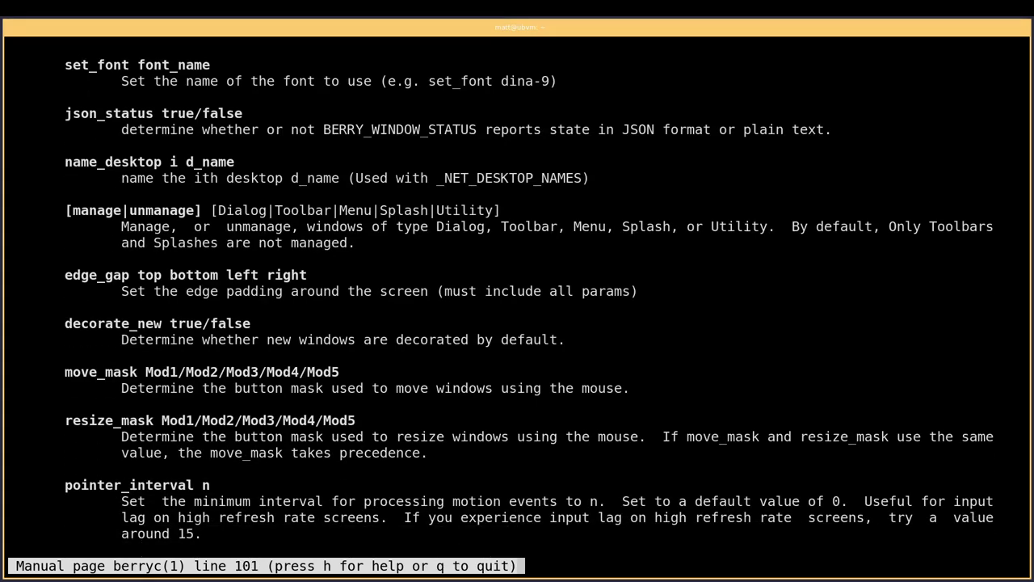
{"action": "key", "text": "Down"}
{"action": "key", "text": "Down"}
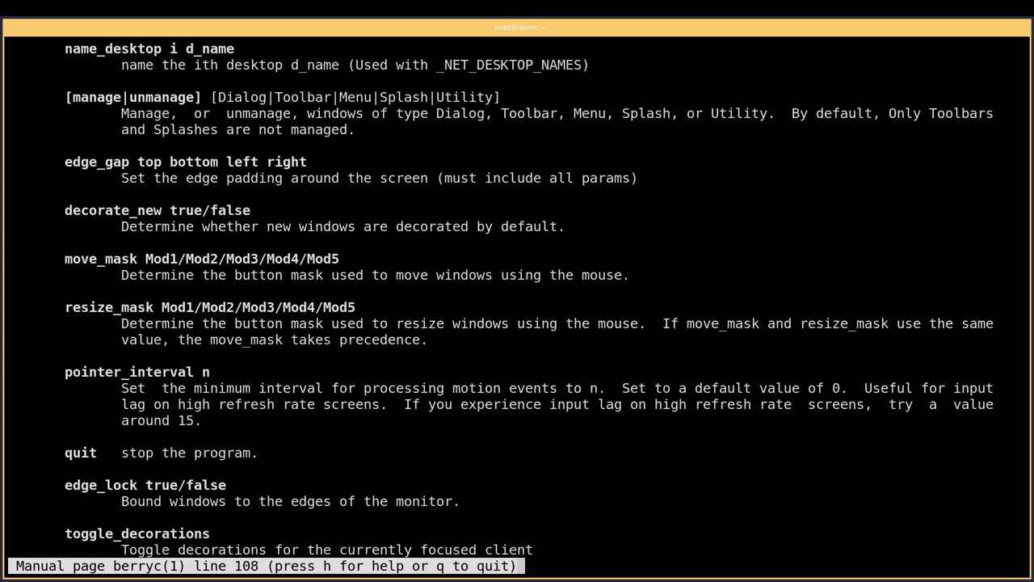
{"action": "key", "text": "Down"}
{"action": "key", "text": "Down"}
{"action": "key", "text": "Down"}
{"action": "key", "text": "Down"}
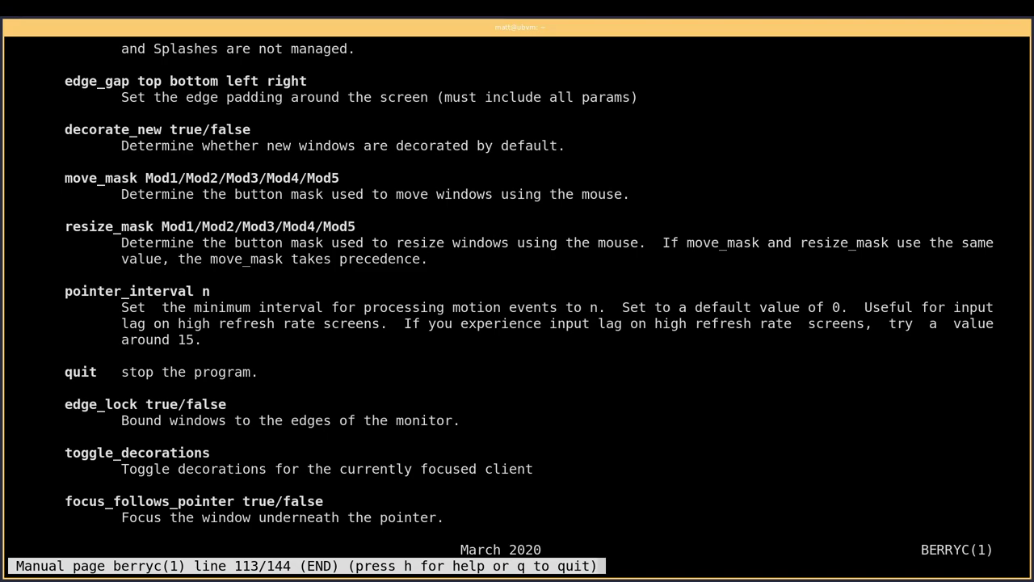
{"action": "key", "text": "q"}
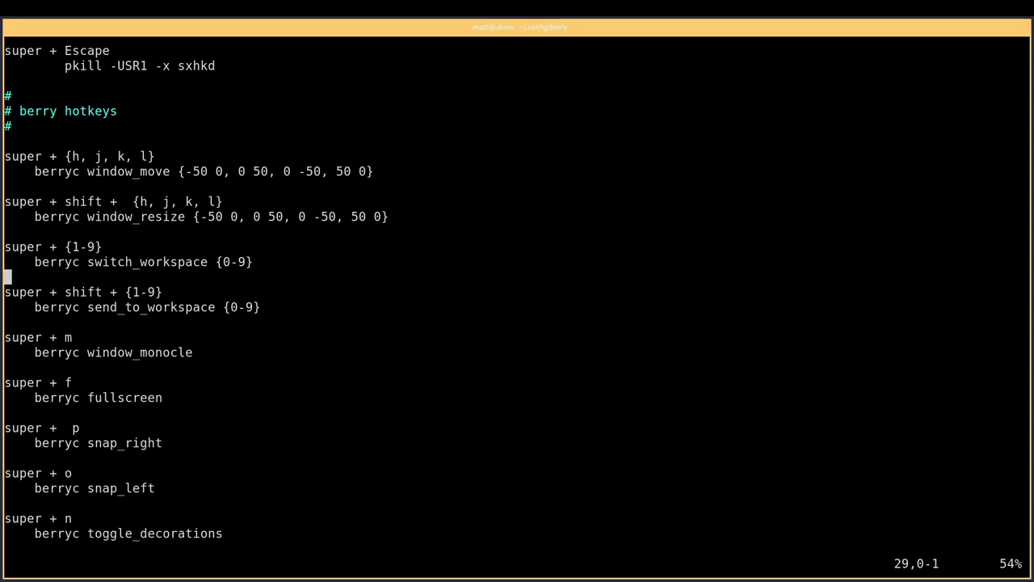
Step: Return focus to sxhkdrc in Vim and scroll back up the hotkeys
{"action": "left_click", "coordinate": [7, 262]}
{"action": "key", "text": "k"}
{"action": "key", "text": "k"}
{"action": "key", "text": "k"}
{"action": "key", "text": "k"}
{"action": "key", "text": "k"}
{"action": "key", "text": "k"}
{"action": "key", "text": "k"}
{"action": "key", "text": "k"}
{"action": "key", "text": "k"}
{"action": "key", "text": "k"}
{"action": "key", "text": "k"}
{"action": "key", "text": "k"}
{"action": "key", "text": "k"}
{"action": "key", "text": "k"}
{"action": "key", "text": "k"}
{"action": "key", "text": "k"}
{"action": "key", "text": "k"}
{"action": "key", "text": "k"}
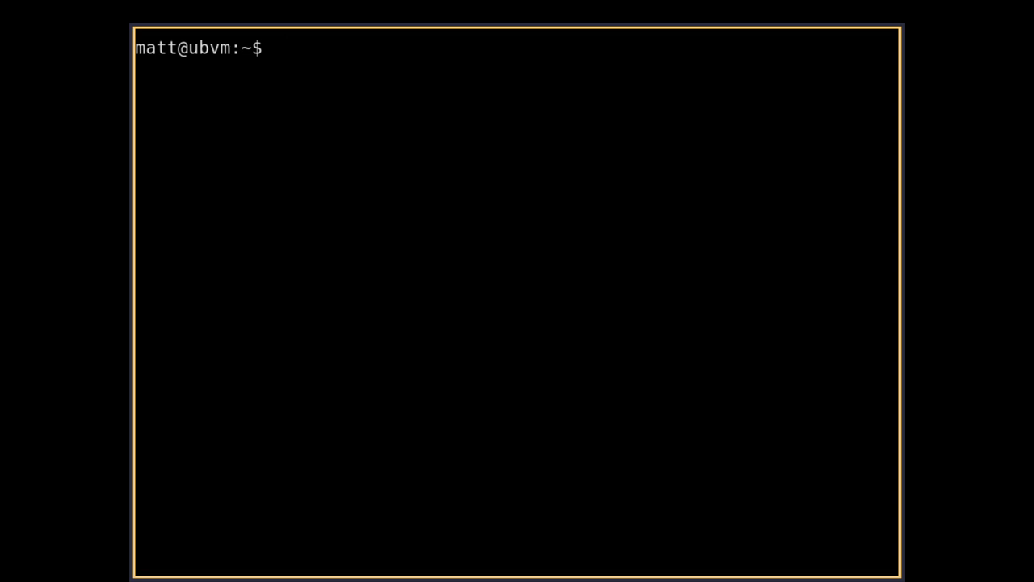
Step: Change into ~/.config/berry and open autostart in Vim, which now shows title_height 0
{"action": "type", "text": "cv"}
{"action": "key", "text": "BackSpace"}
{"action": "type", "text": "d .config/berr"}
{"action": "key", "text": "Tab"}
{"action": "key", "text": "Return"}
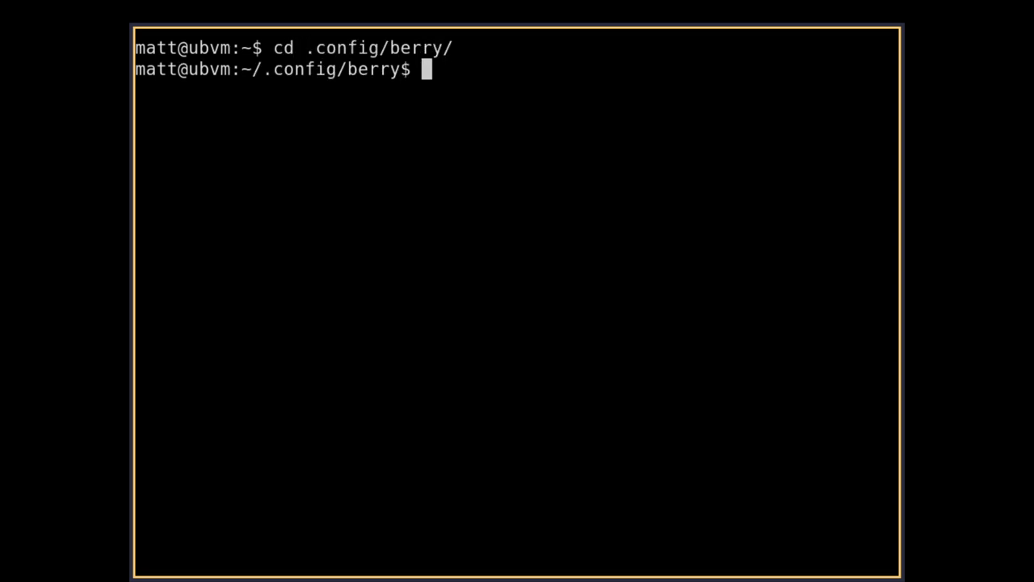
{"action": "type", "text": "ls"}
{"action": "key", "text": "BackSpace"}
{"action": "key", "text": "BackSpace"}
{"action": "type", "text": "v"}
{"action": "key", "text": "BackSpace"}
{"action": "type", "text": "im aut"}
{"action": "key", "text": "Tab"}
{"action": "key", "text": "Return"}
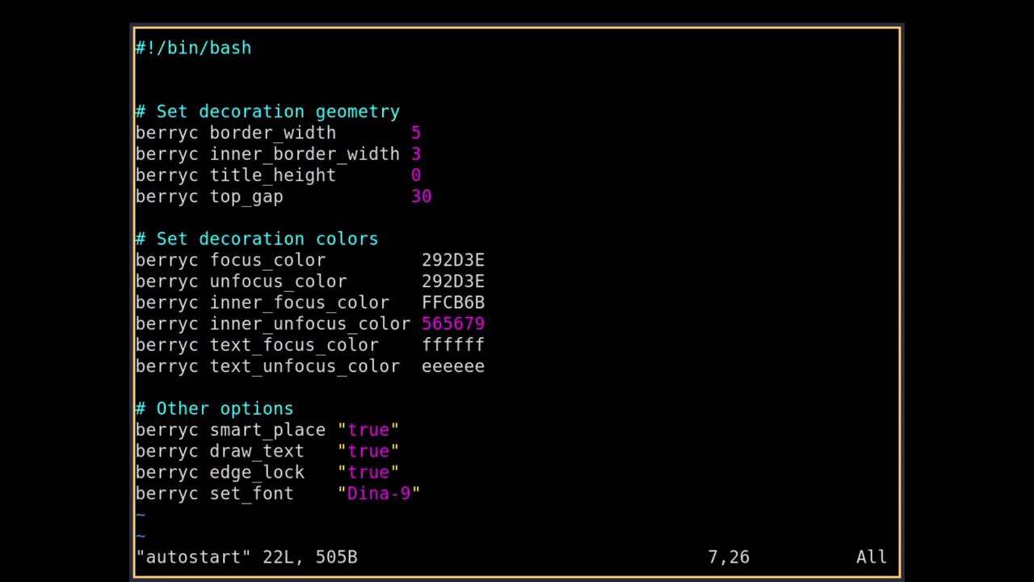